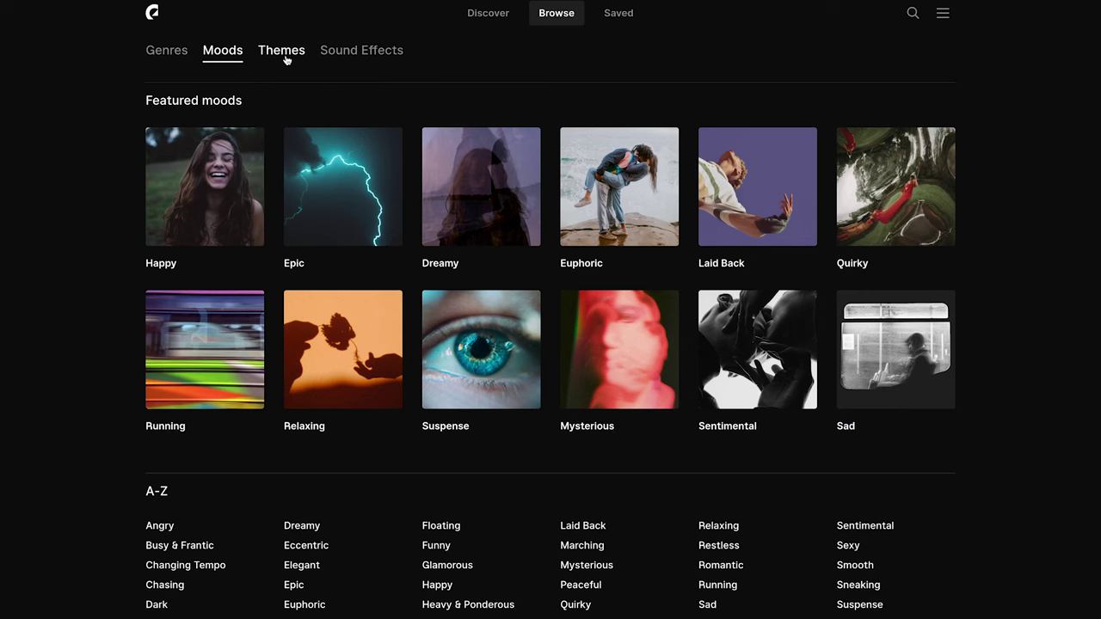
Look over Epidemic Sound's Themes and Sound Effects collections and its subscription plans.
left_click(287, 57)
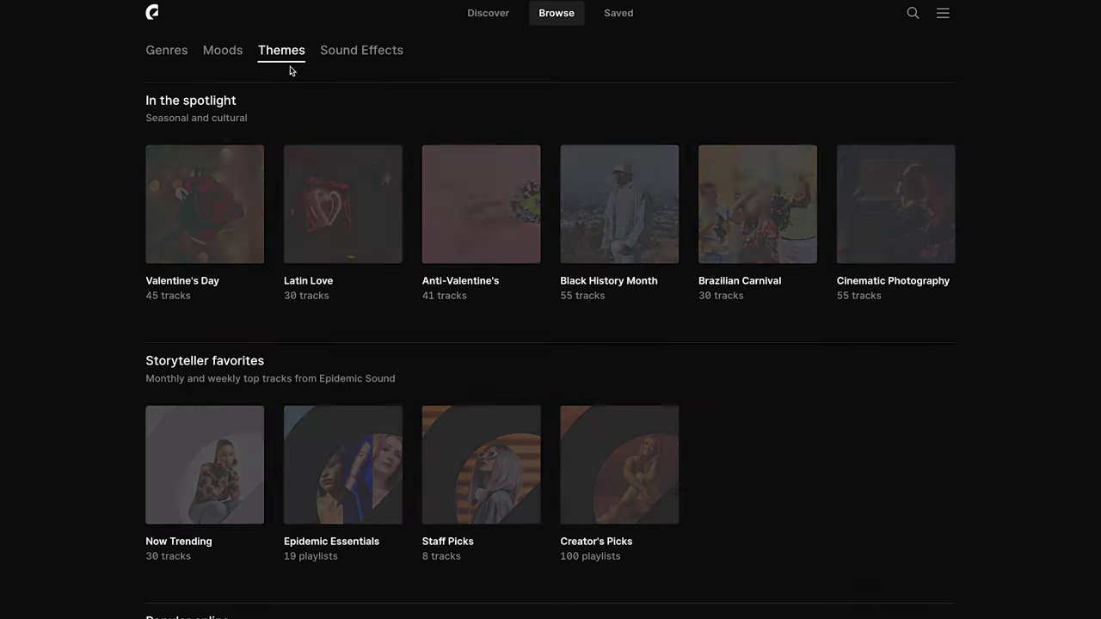
left_click(363, 57)
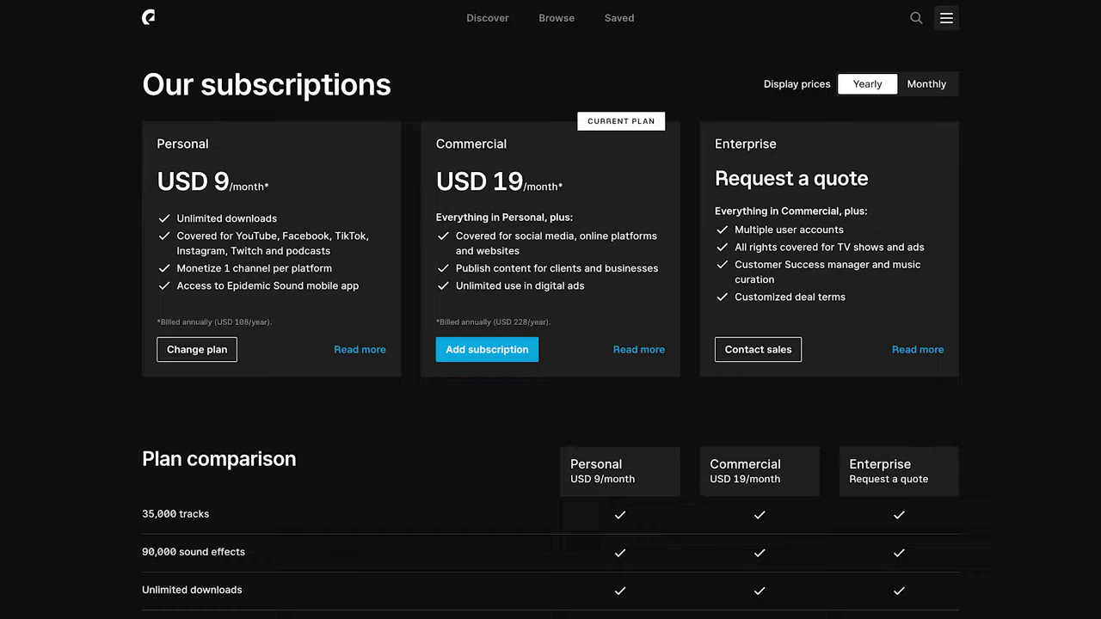
scroll(551, 310, "down", 3)
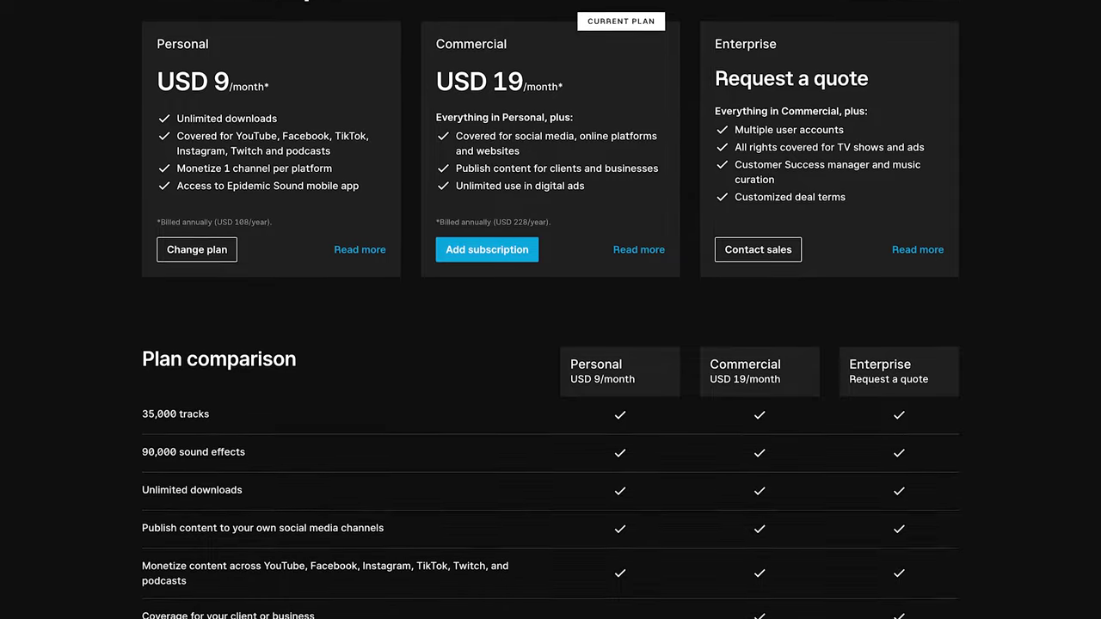
scroll(551, 310, "down", 3)
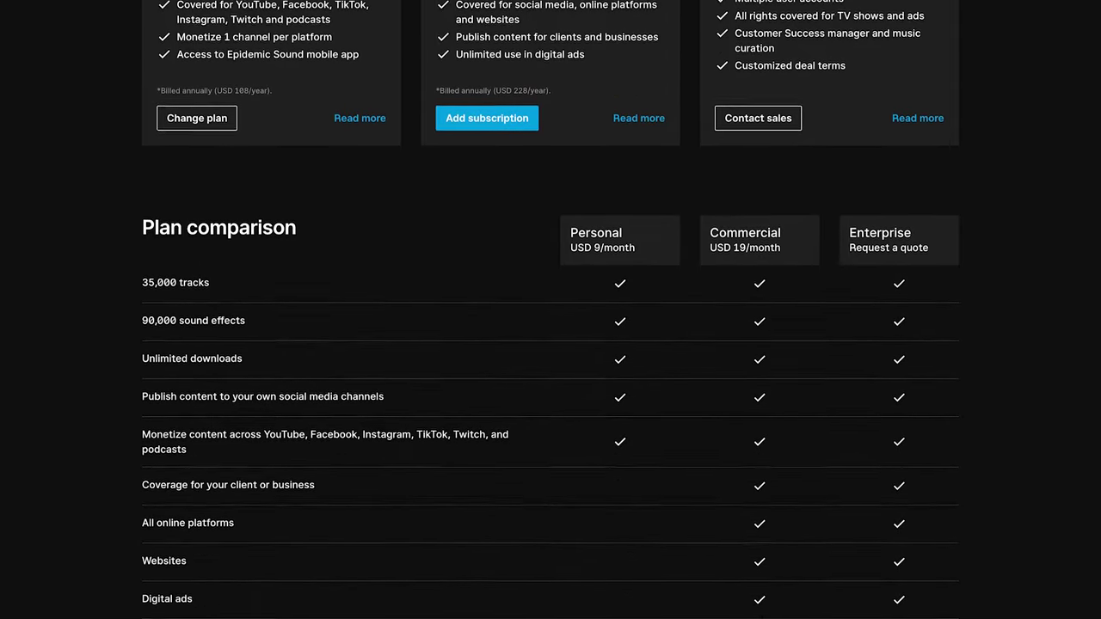
scroll(550, 310, "down", 2)
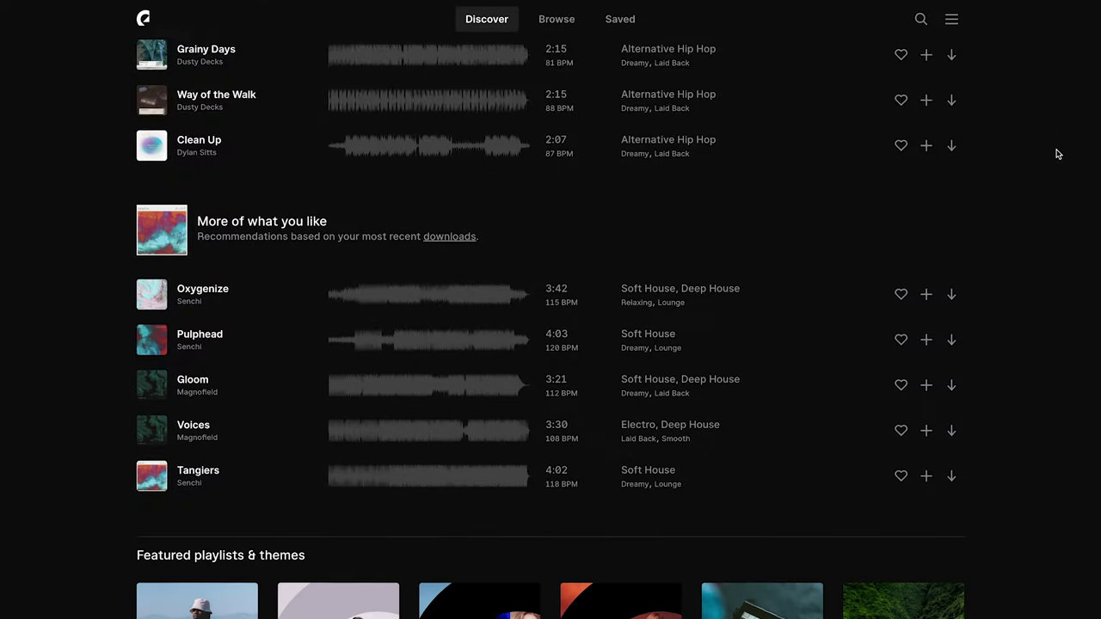
Scroll the Discover page down to the For your YouTube channel track list.
scroll(1058, 154, "down", 4)
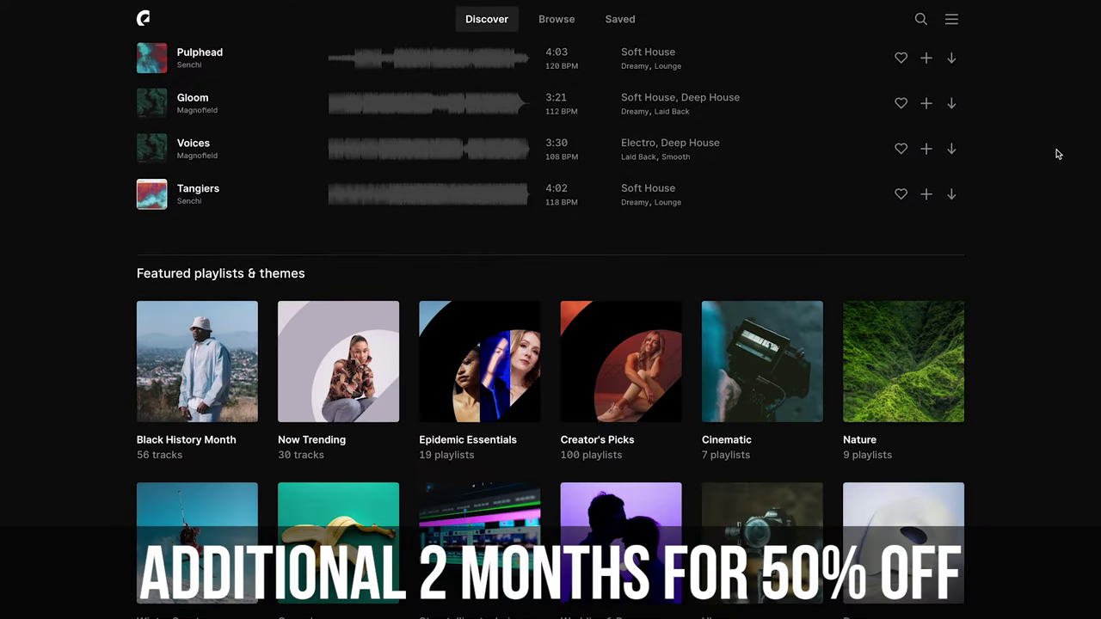
scroll(1058, 154, "down", 5)
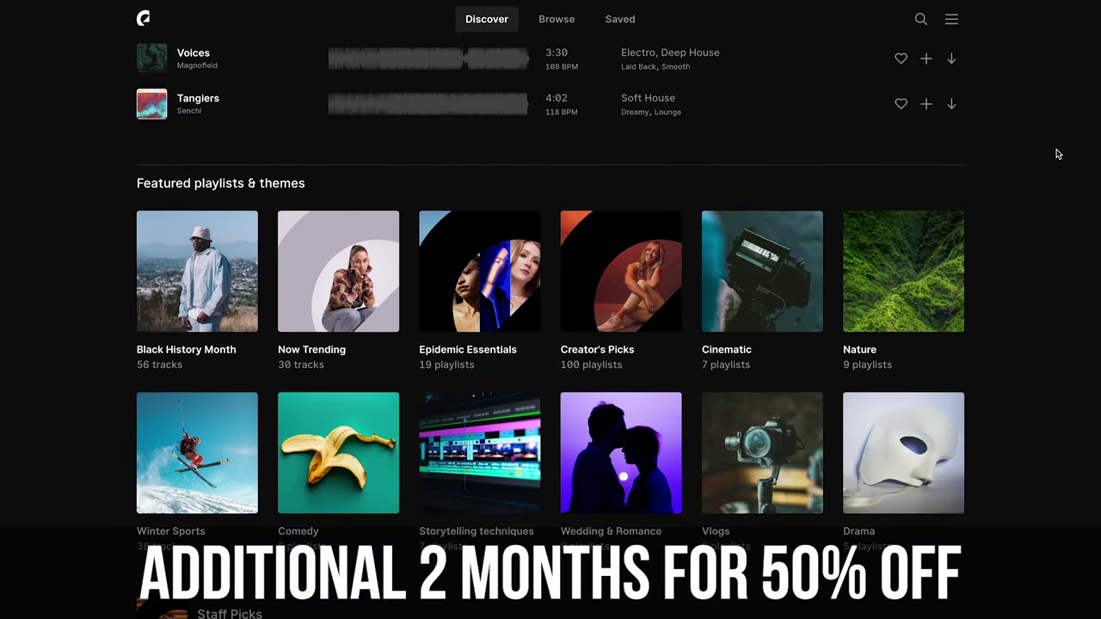
scroll(1058, 154, "down", 5)
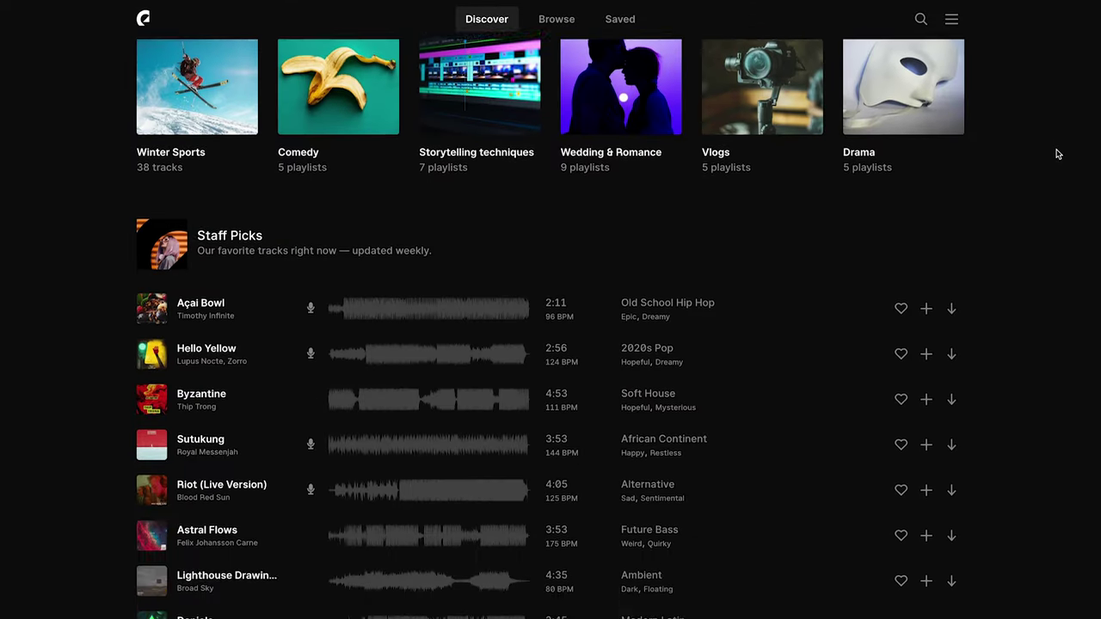
scroll(1057, 154, "down", 5)
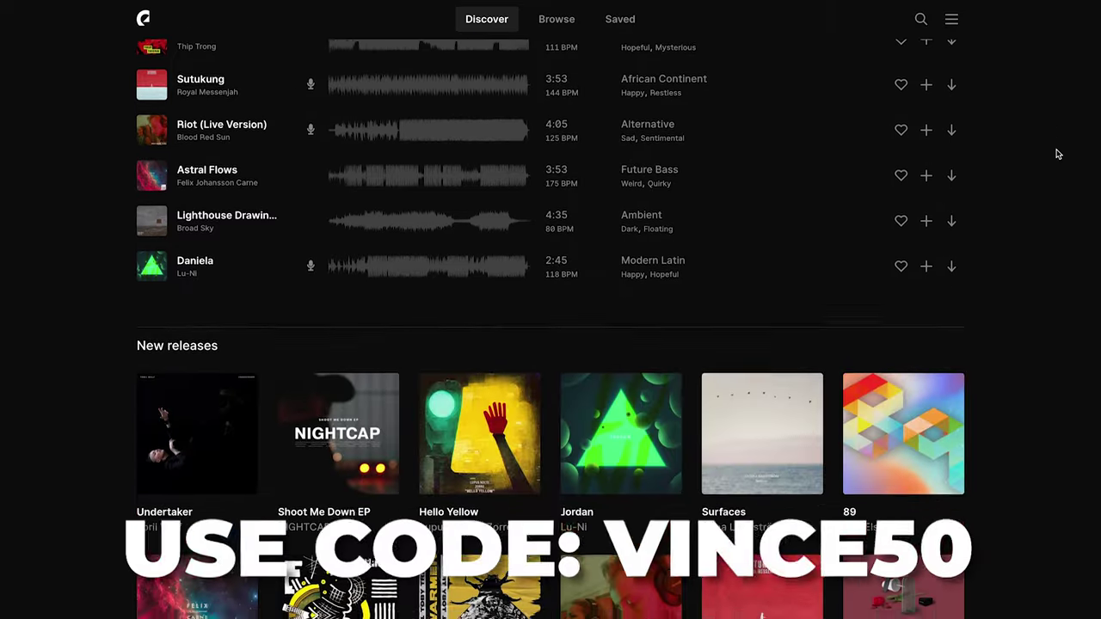
scroll(1058, 154, "down", 1)
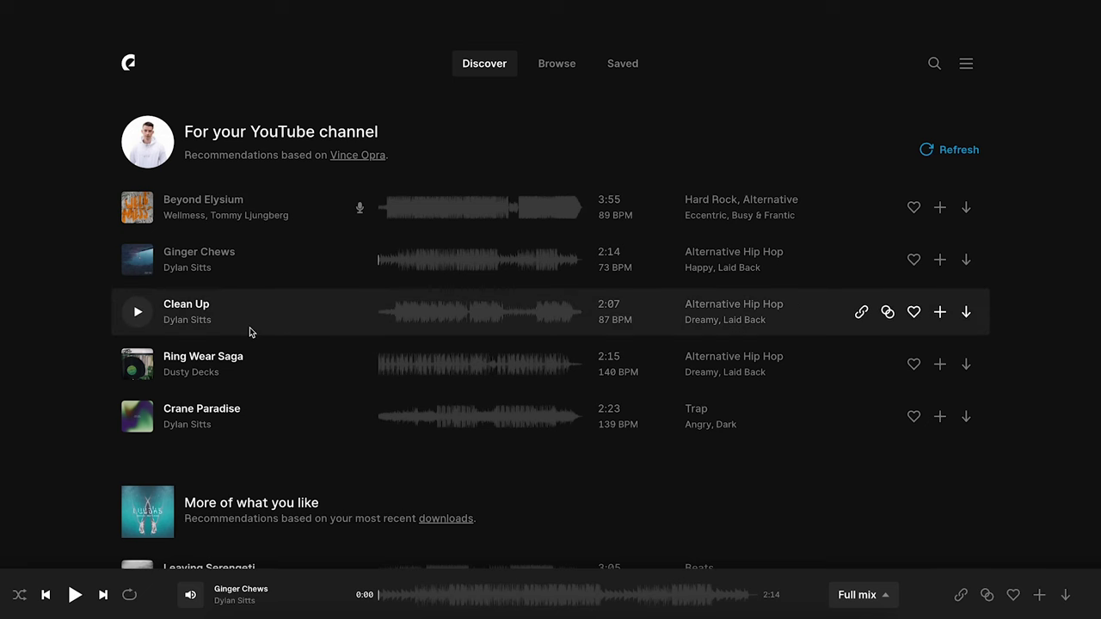
scroll(209, 374, "down", 10)
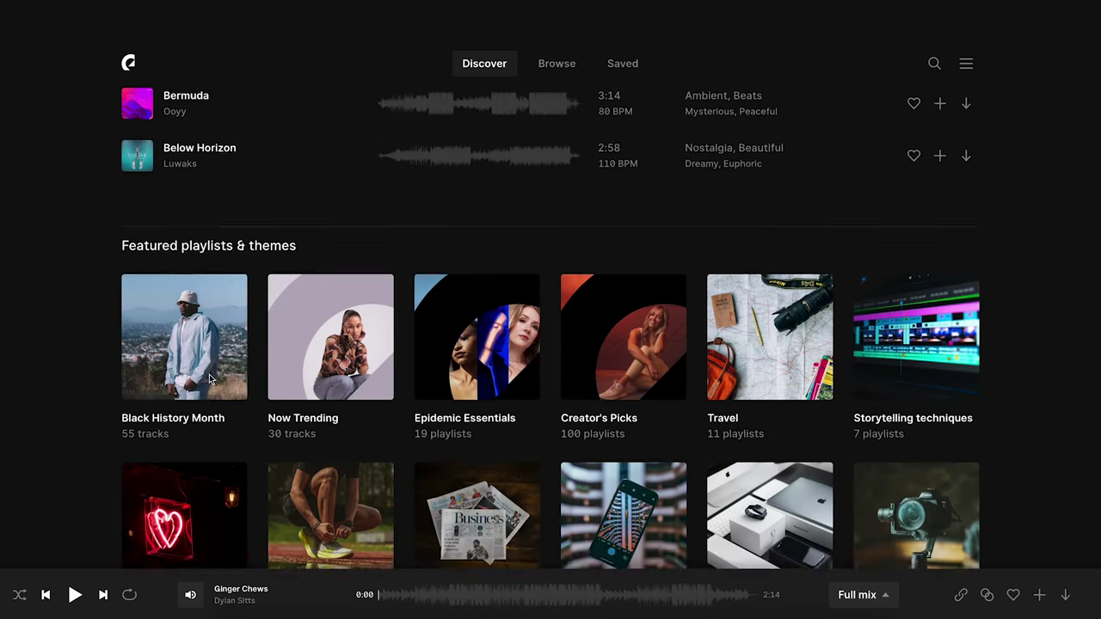
scroll(209, 378, "up", 1)
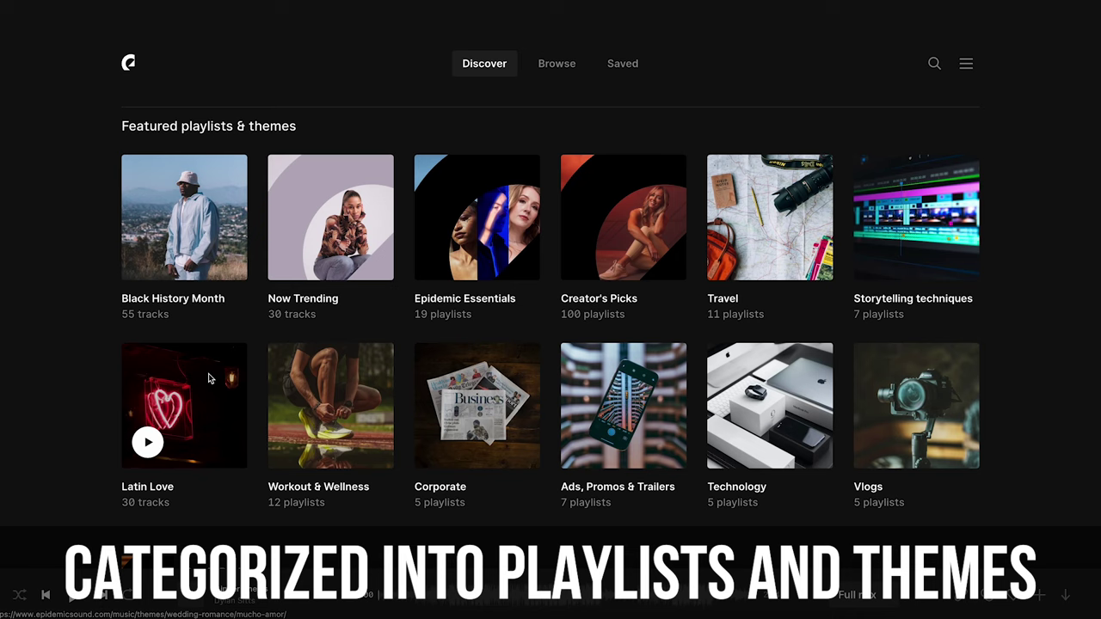
scroll(208, 376, "down", 15)
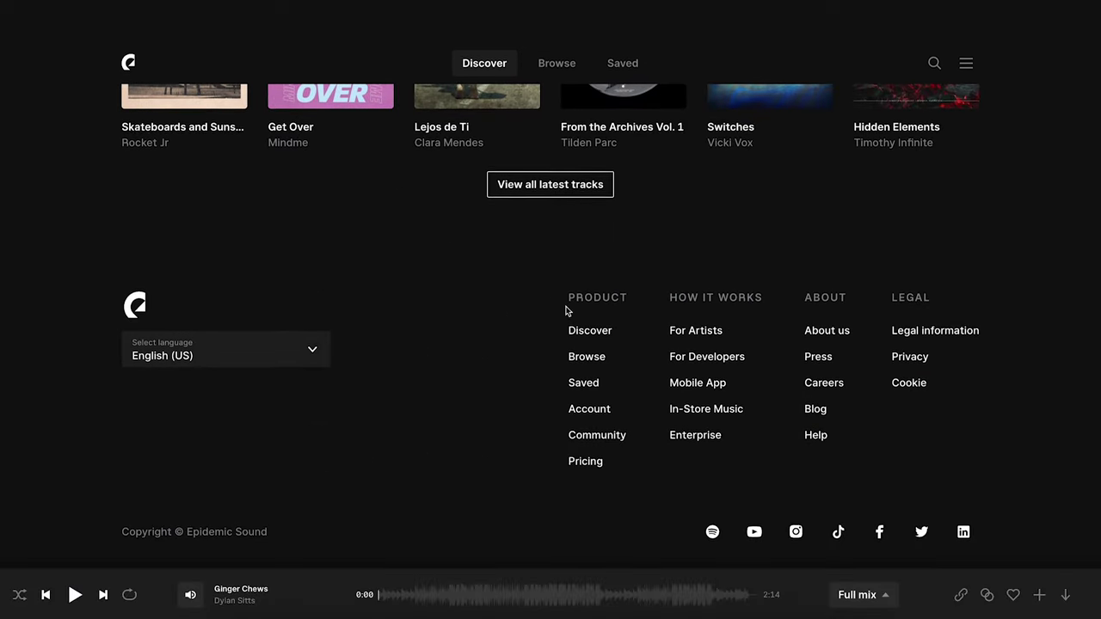
right_click(586, 364)
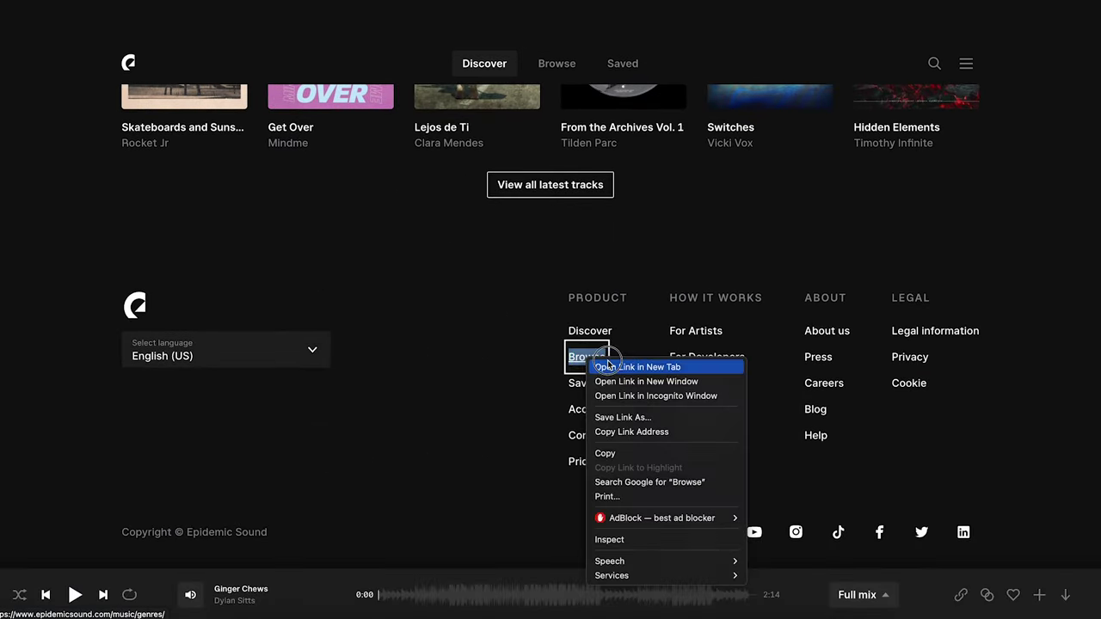
left_click(585, 359)
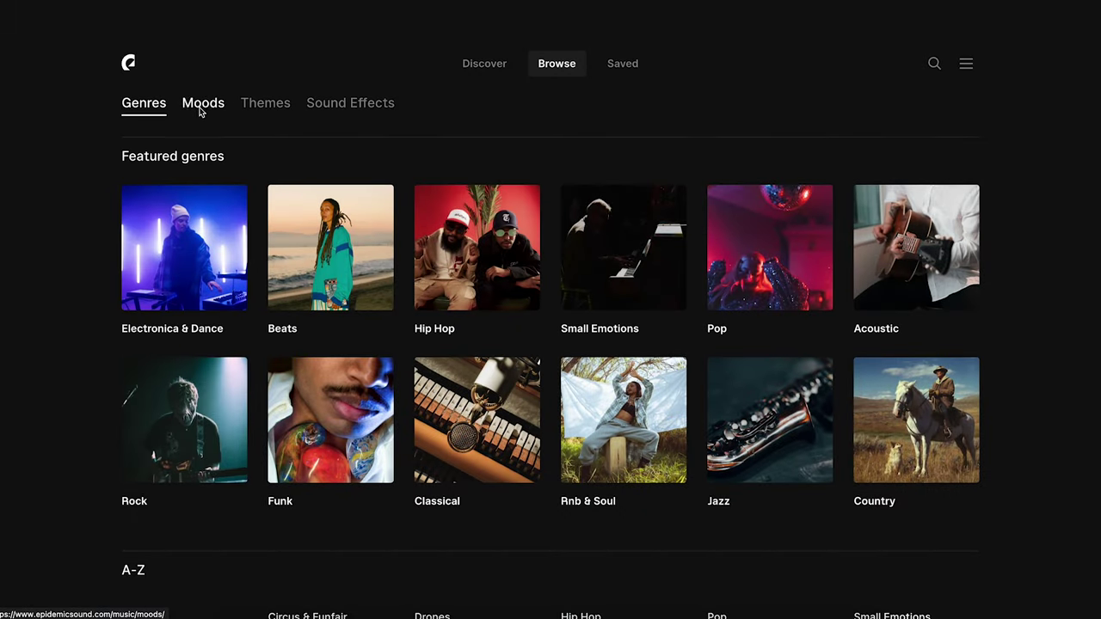
left_click(201, 110)
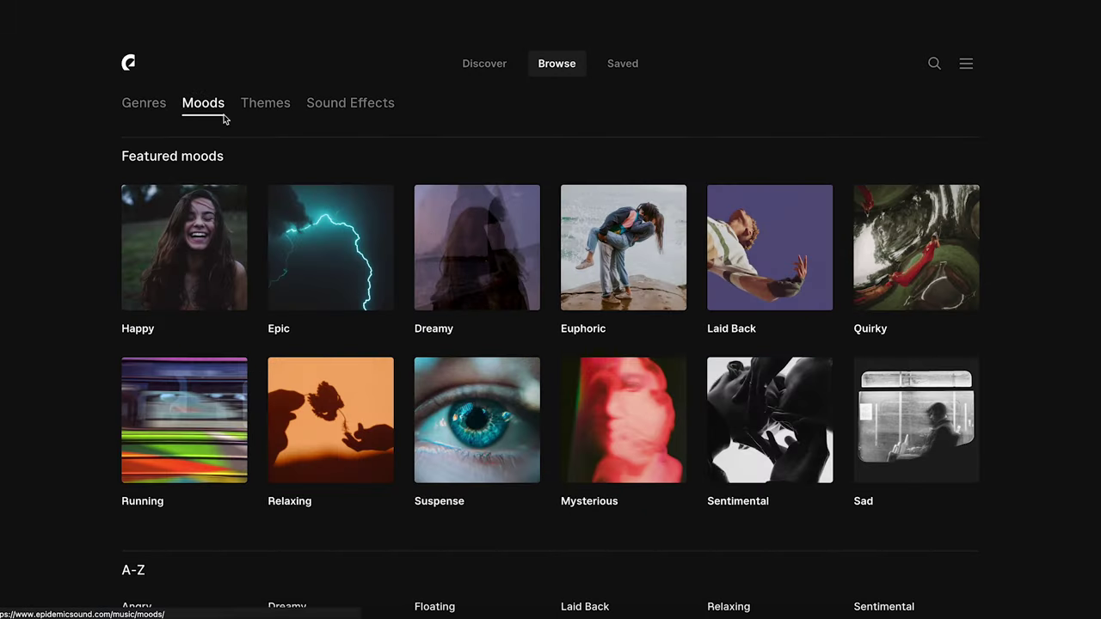
left_click(272, 105)
left_click(153, 102)
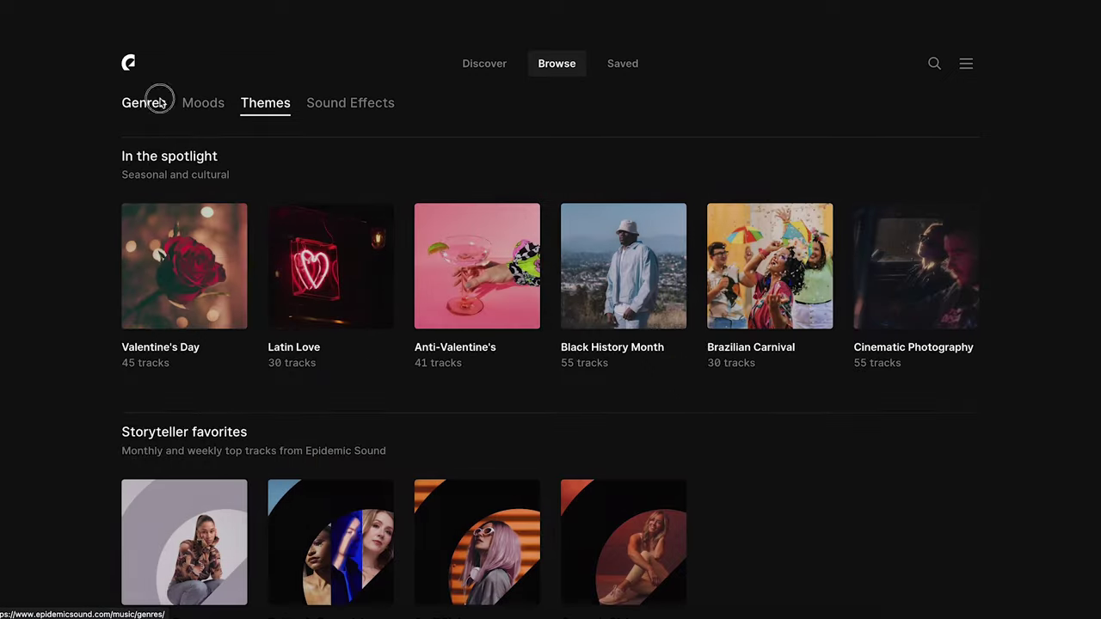
scroll(282, 262, "down", 5)
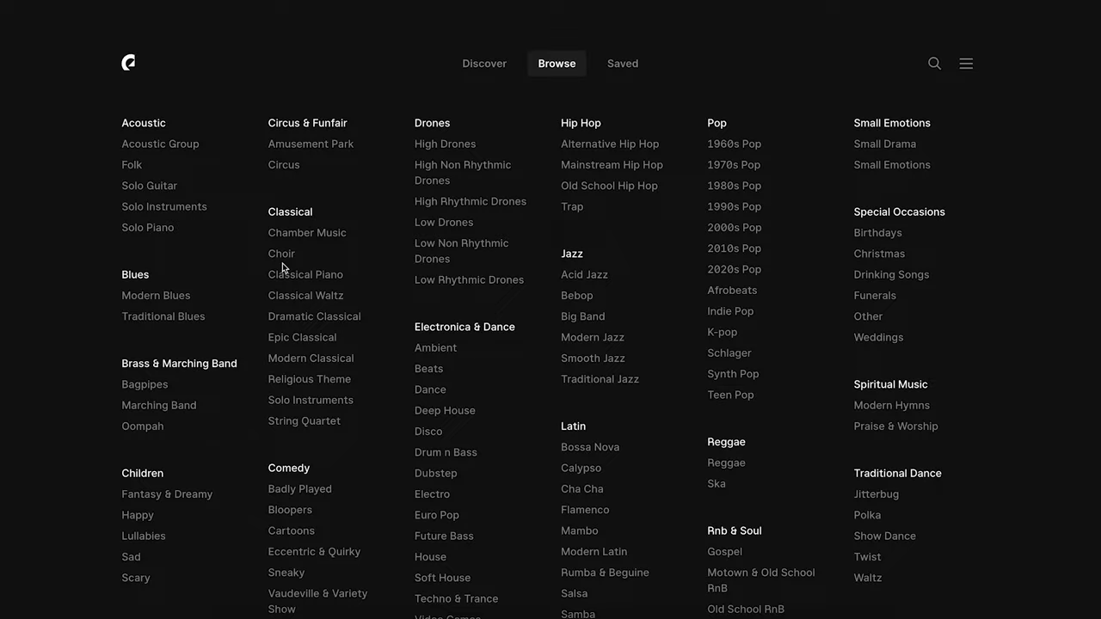
scroll(282, 268, "down", 6)
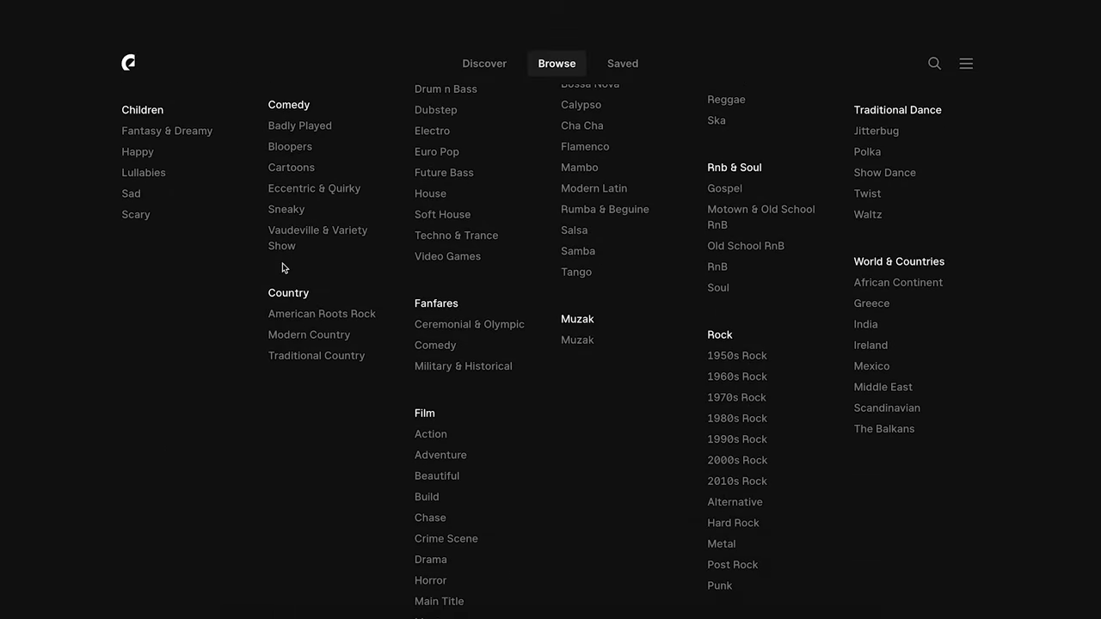
scroll(282, 268, "down", 2)
scroll(282, 267, "up", 12)
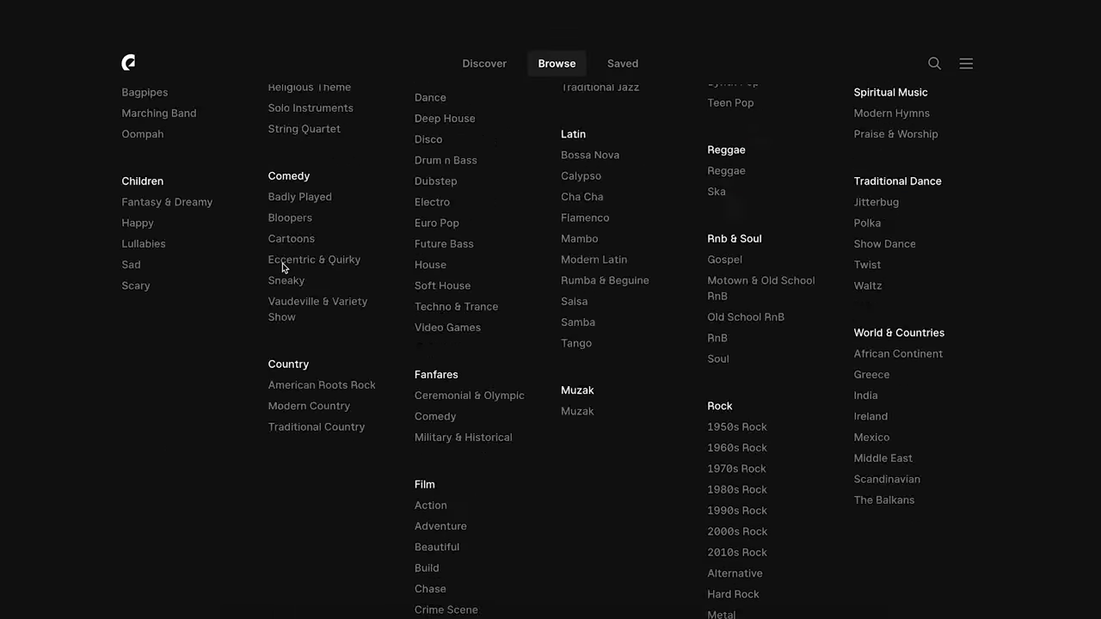
scroll(282, 268, "up", 1)
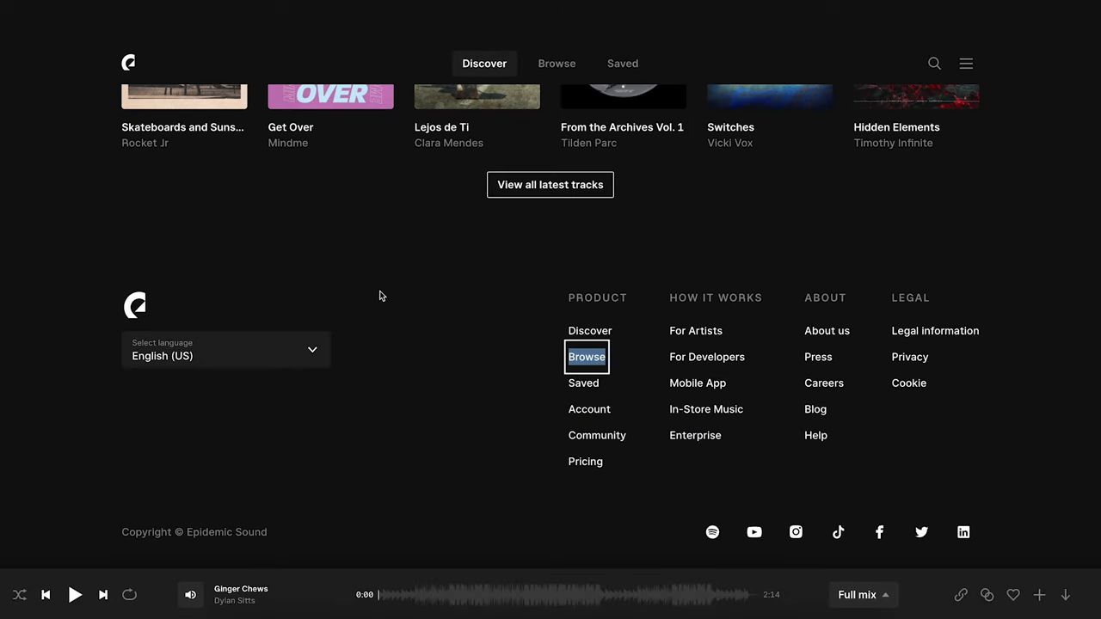
scroll(382, 296, "up", 10)
scroll(400, 340, "up", 8)
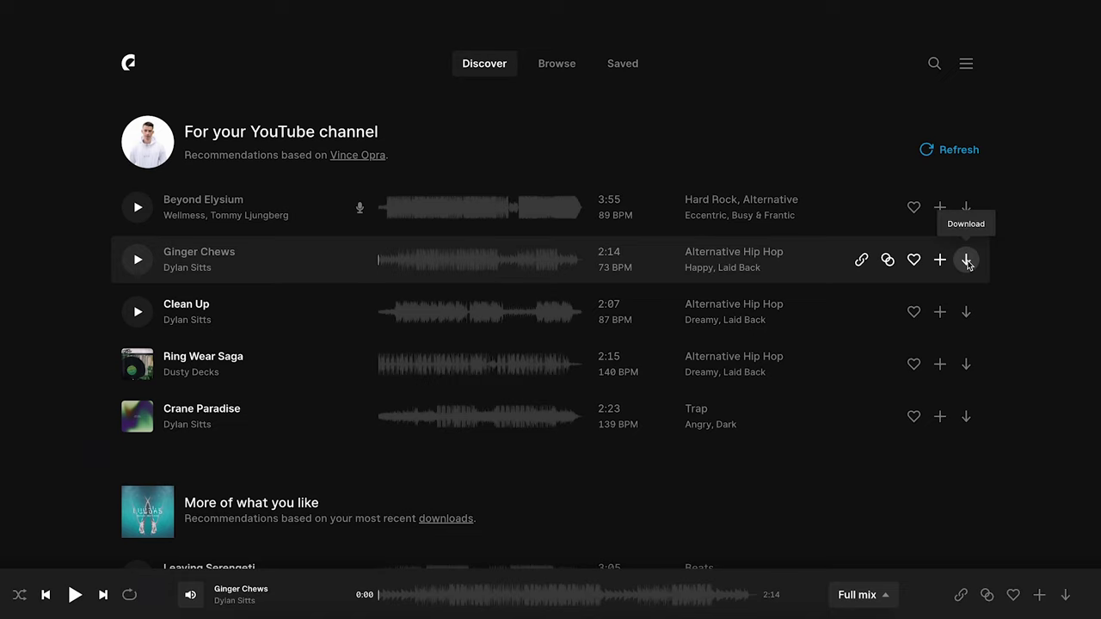
Download the Ginger Chews track as an MP3, checking its Full mix stem options.
left_click(967, 261)
left_click(722, 453)
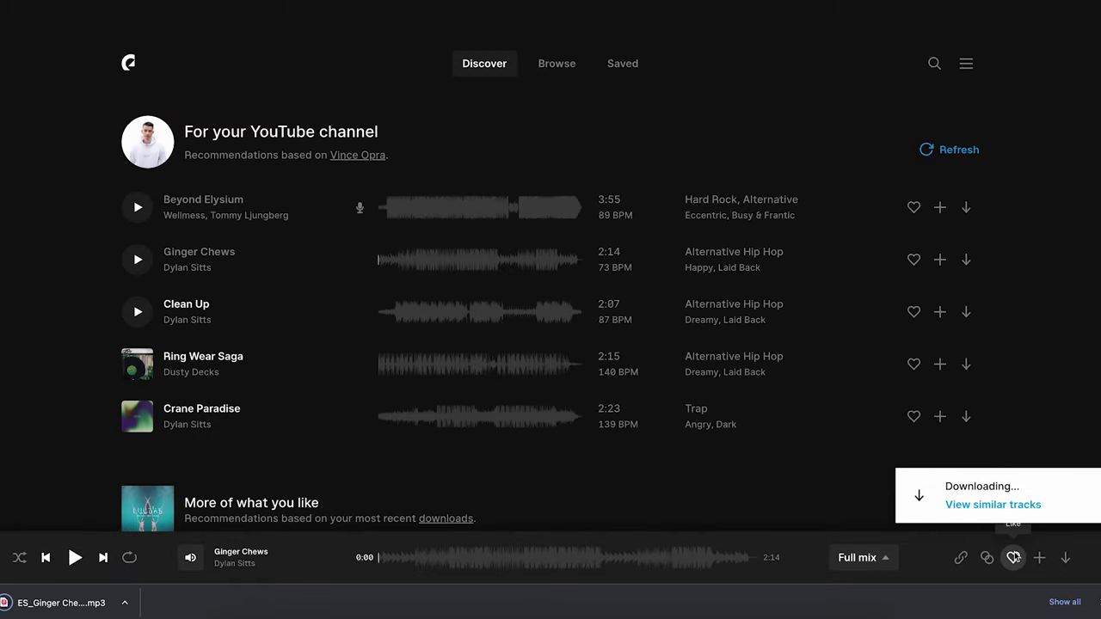
left_click(858, 557)
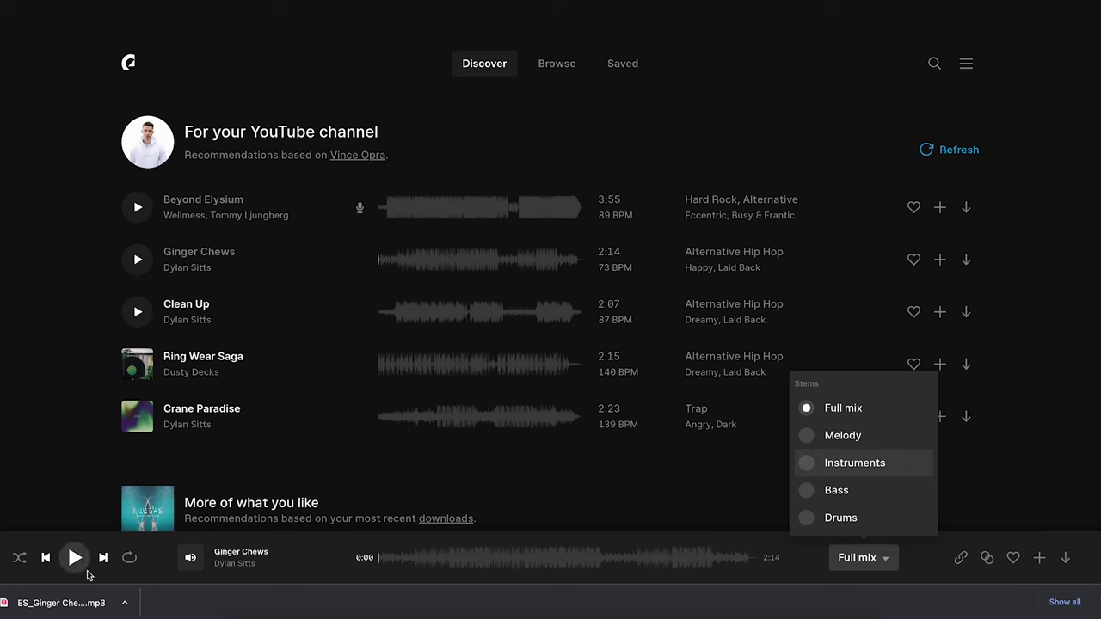
Import the downloaded Ginger Chews MP3 into Premiere Pro's Project panel.
left_click_drag(91, 604, 463, 443)
key("super+Tab")
left_click_drag(218, 502, 219, 506)
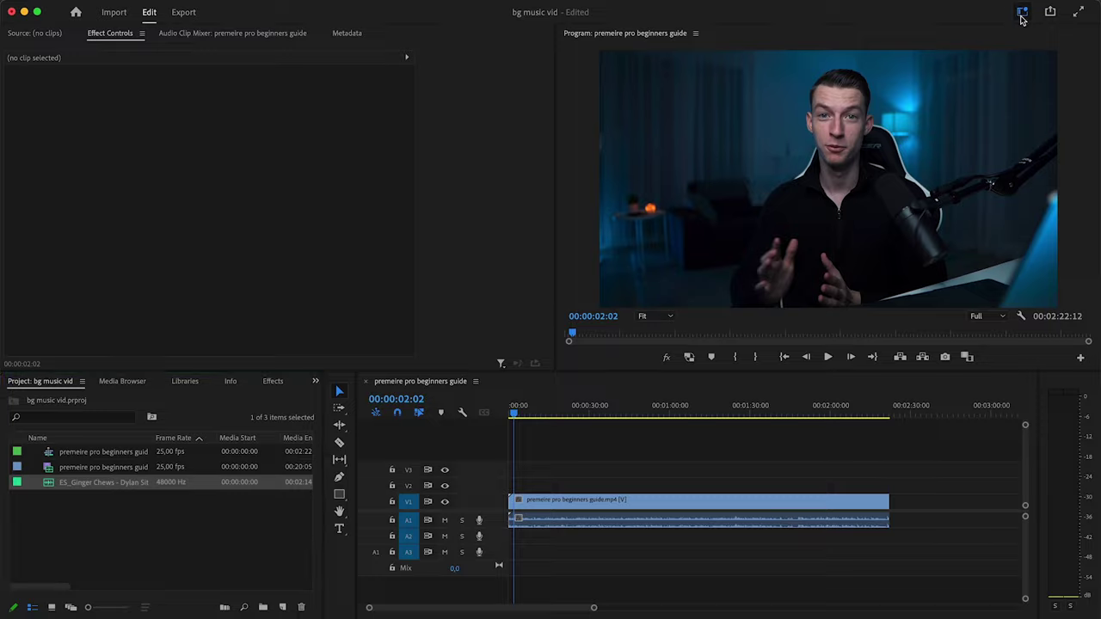
Keep the Editing workspace and preview the video's first seconds.
left_click(1020, 14)
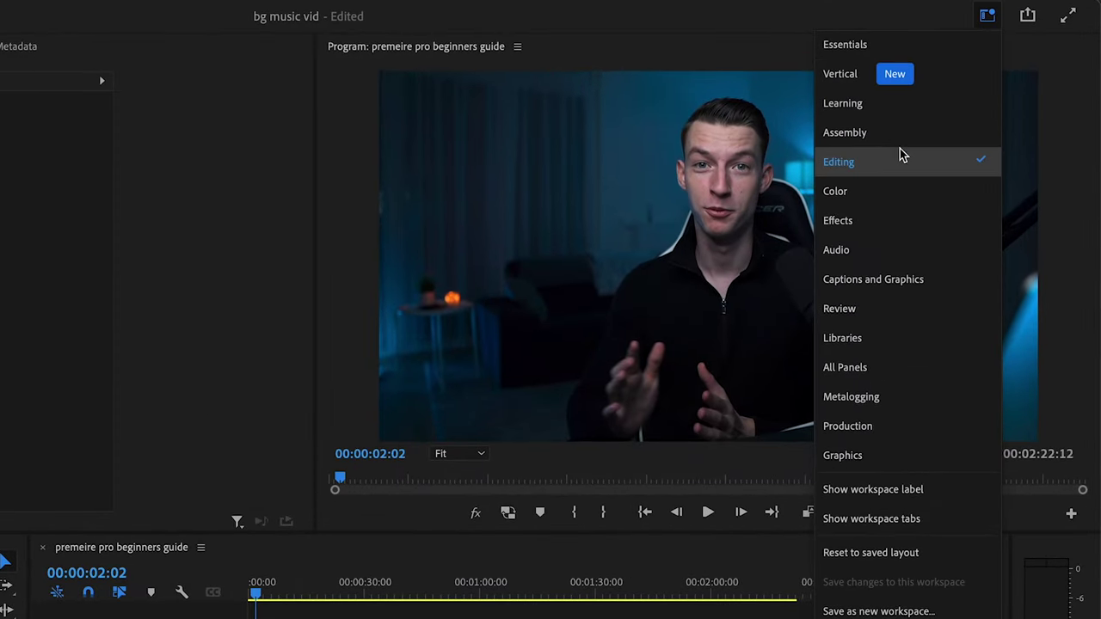
left_click(981, 21)
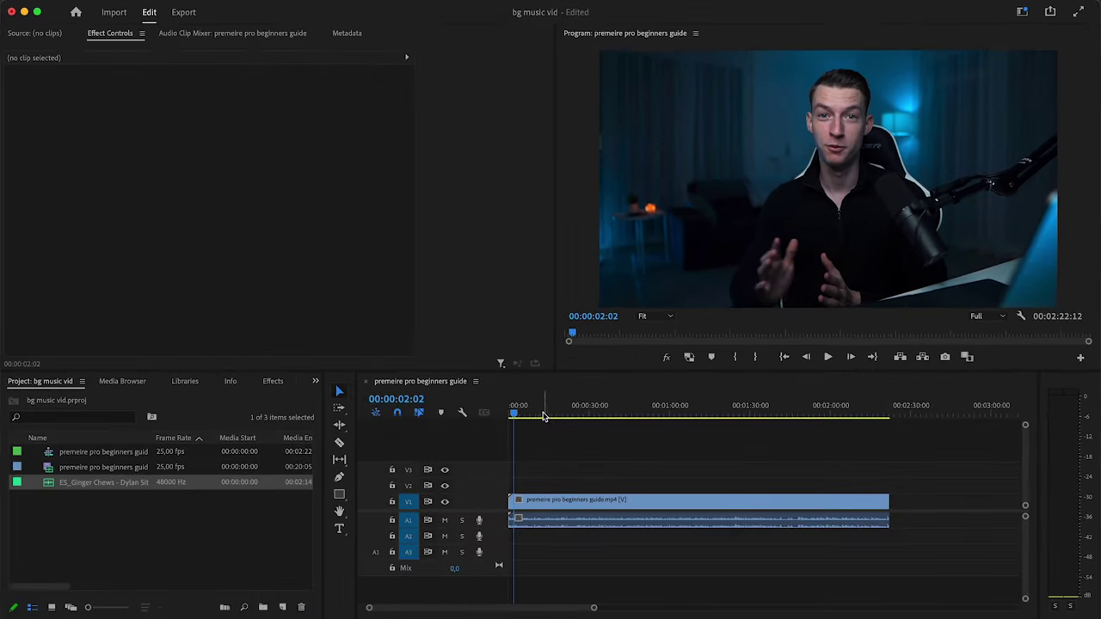
left_click_drag(520, 414, 534, 413)
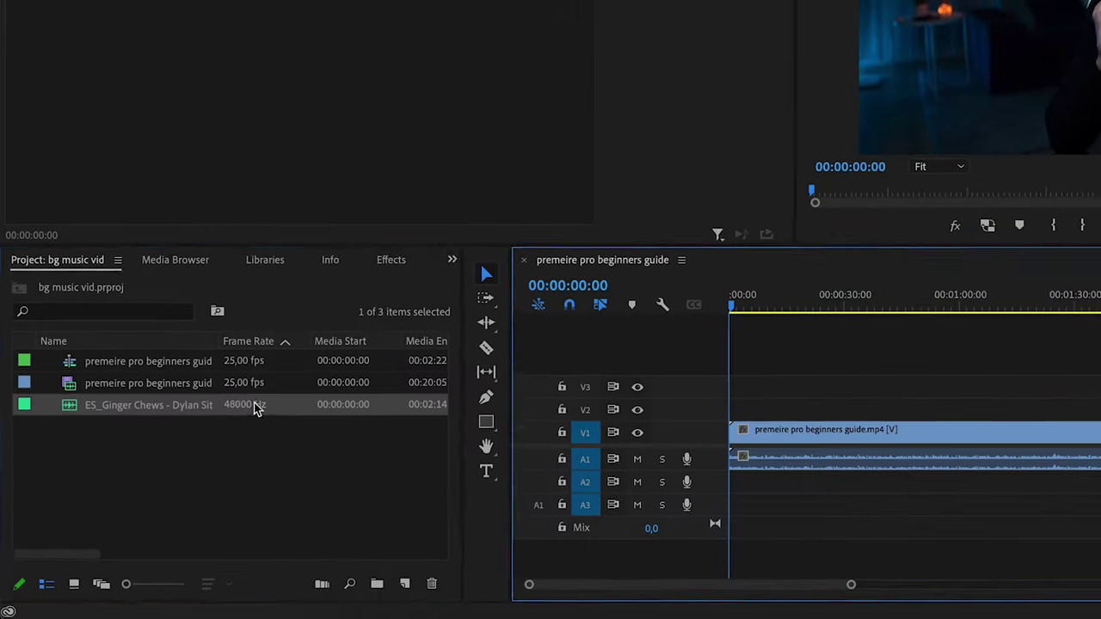
Place ES_Ginger Chews on audio track A2 at 00:00 under the video.
left_click(197, 490)
left_click_drag(278, 413, 746, 495)
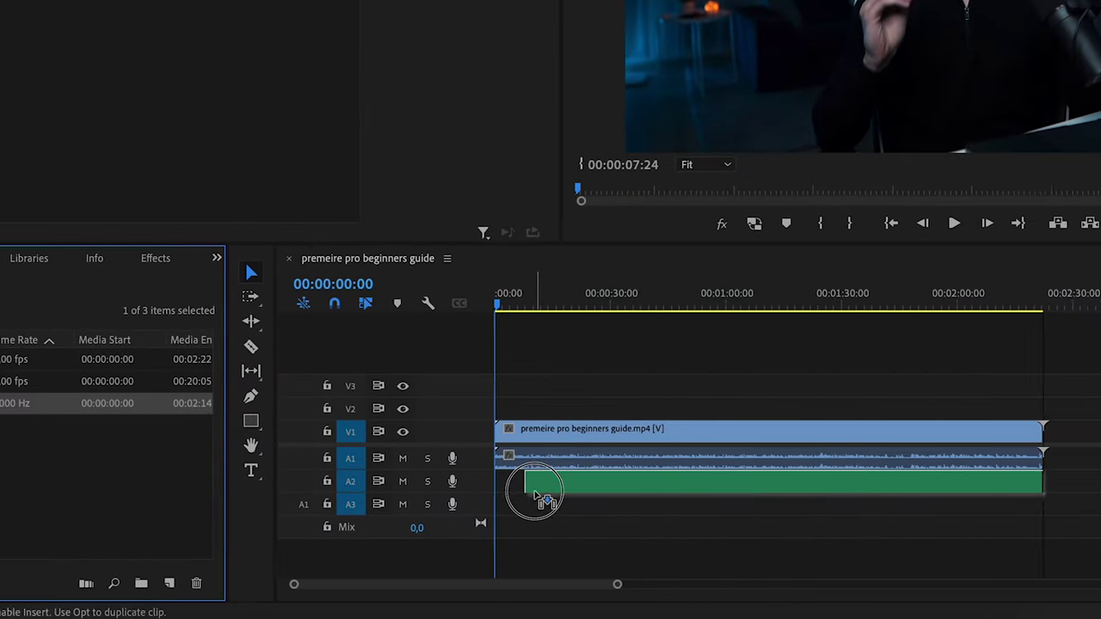
left_click_drag(370, 490, 369, 486)
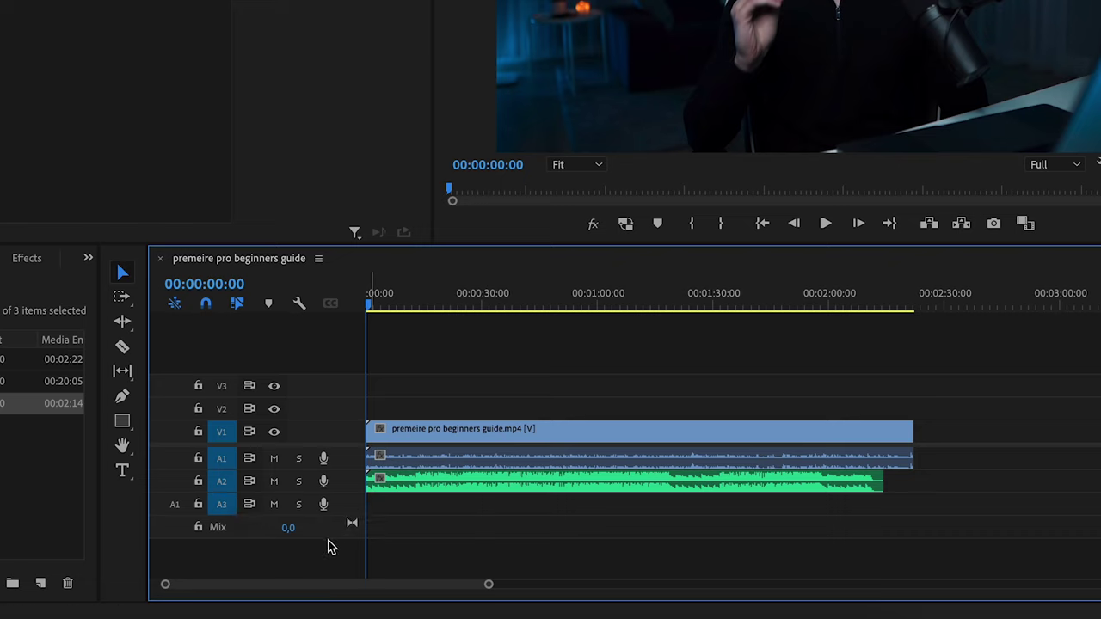
Add one audio track after Audio 3, creating A4, with no new video tracks.
right_click(271, 559)
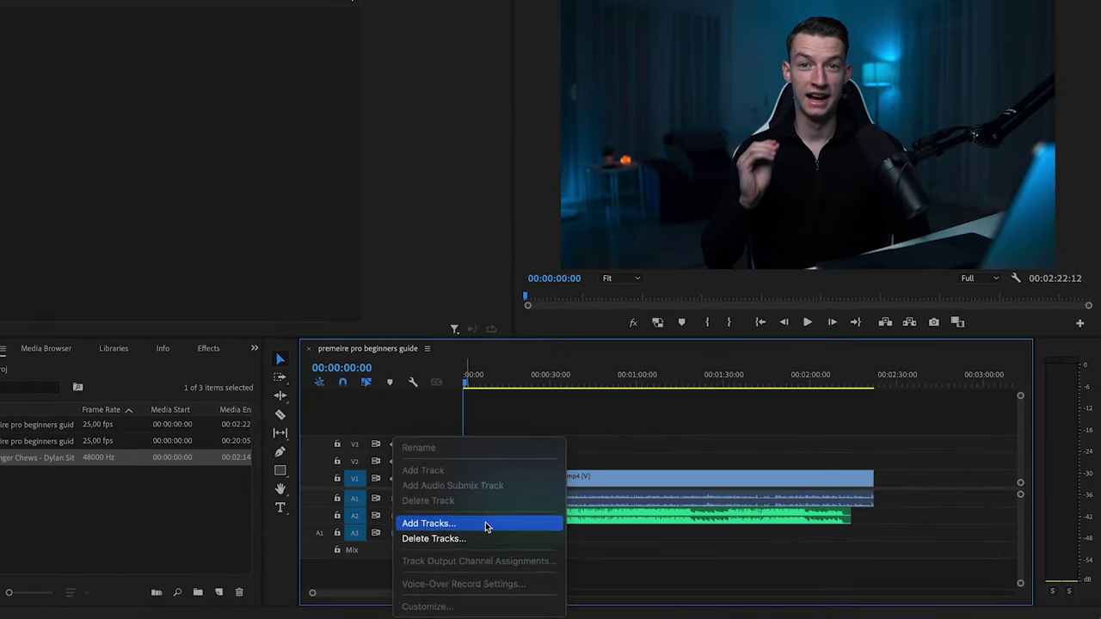
left_click(404, 496)
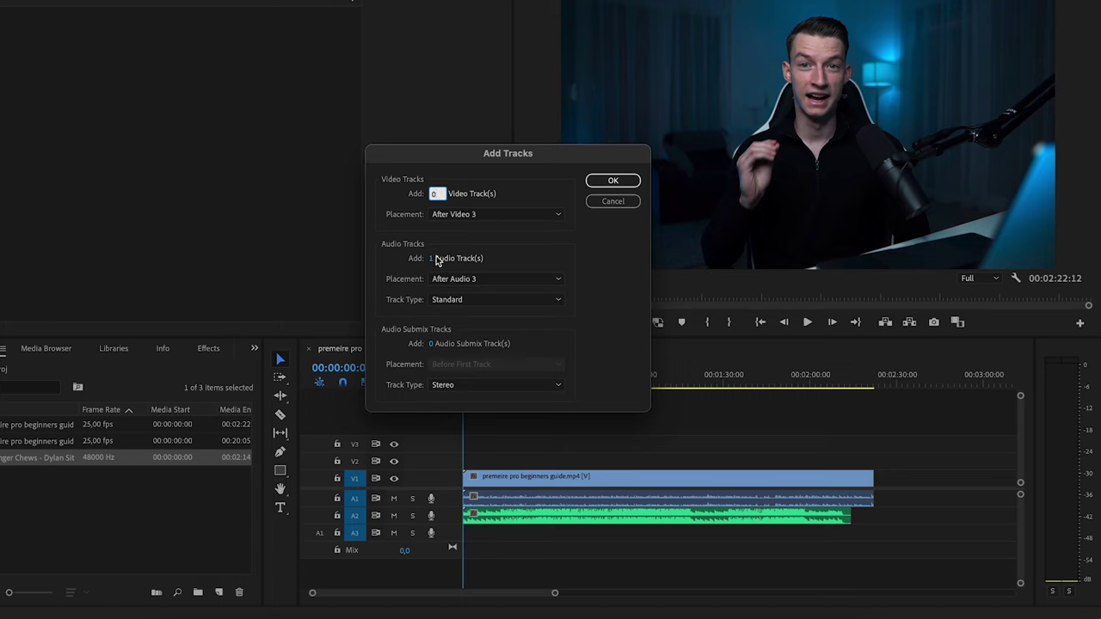
left_click(609, 182)
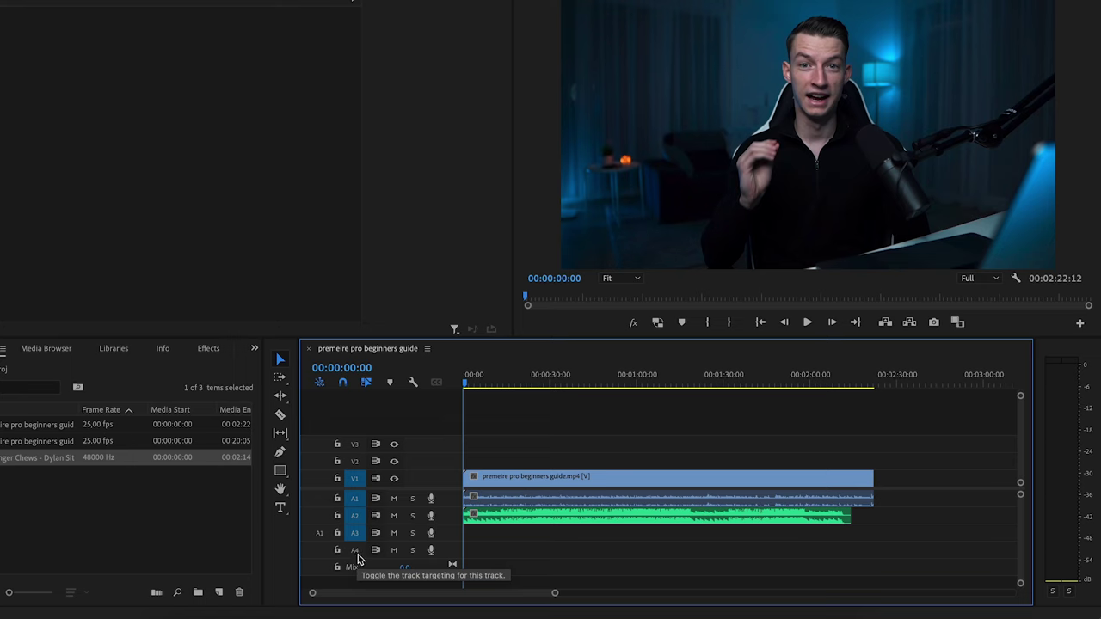
Zoom in and enlarge the Audio 2 track so the Ginger Chews waveform is large.
left_click(508, 513)
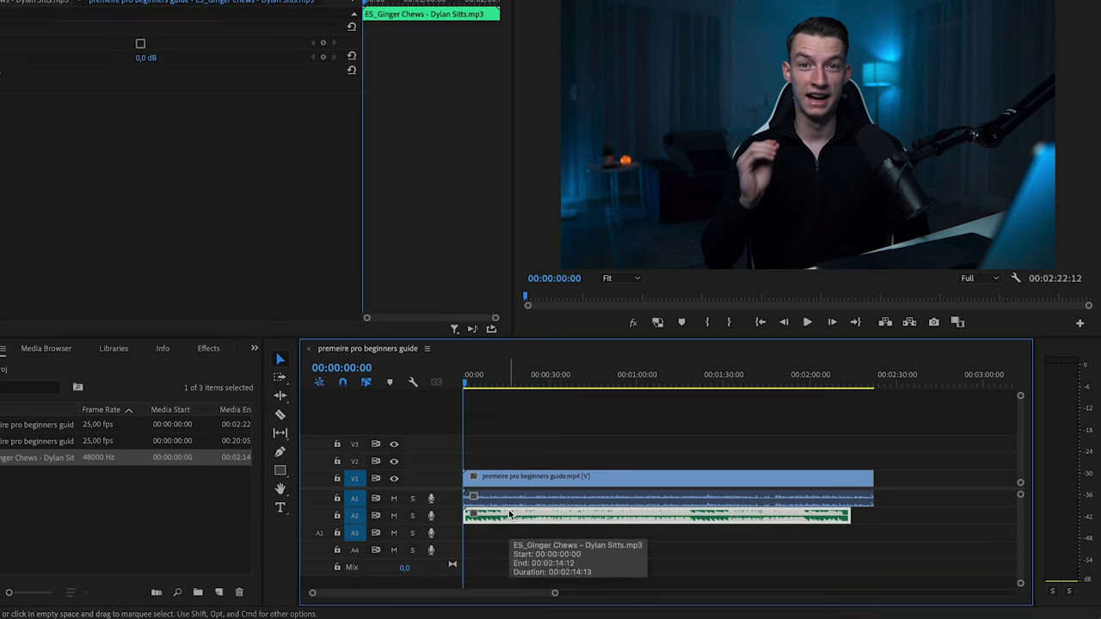
key("=")
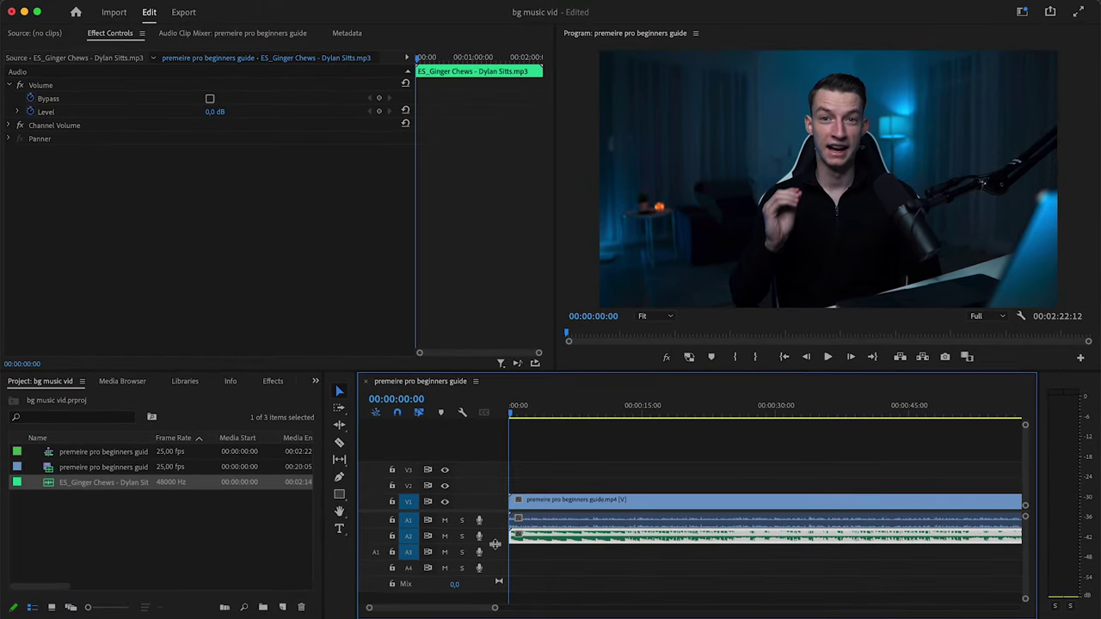
left_click_drag(495, 543, 497, 581)
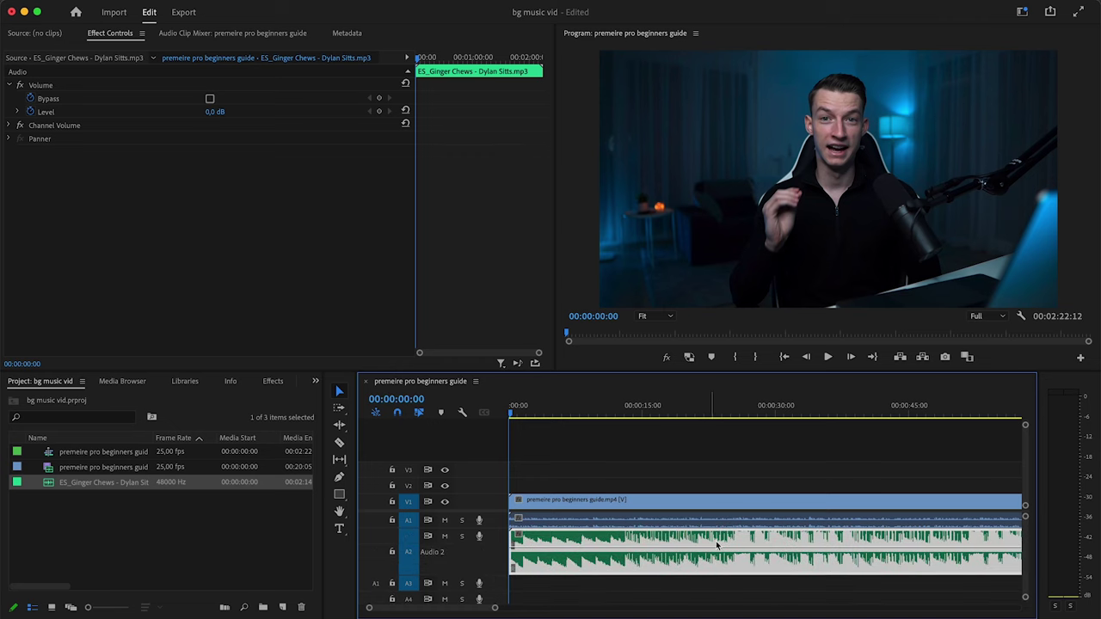
left_click(757, 558)
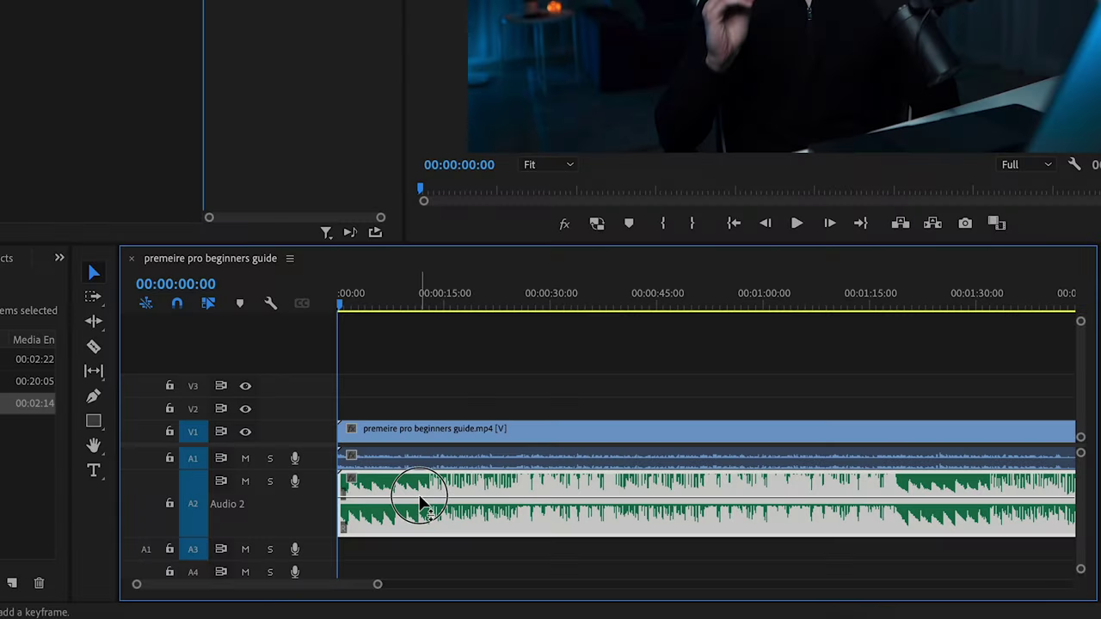
Lower the Ginger Chews music clip's volume level to -30 dB.
left_click_drag(422, 503, 422, 521)
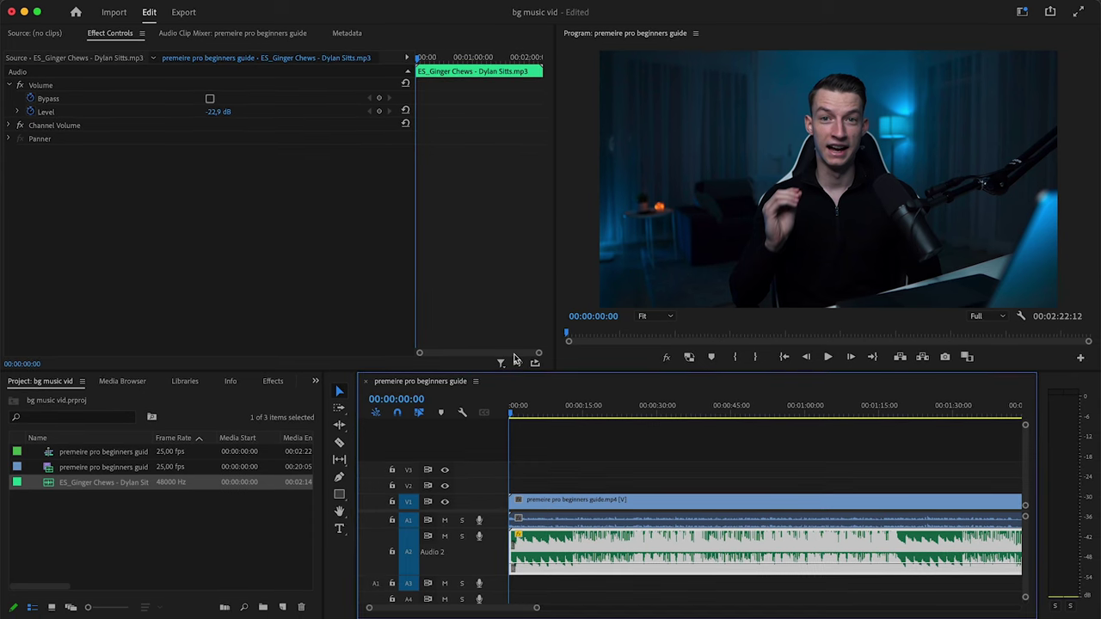
left_click(384, 58)
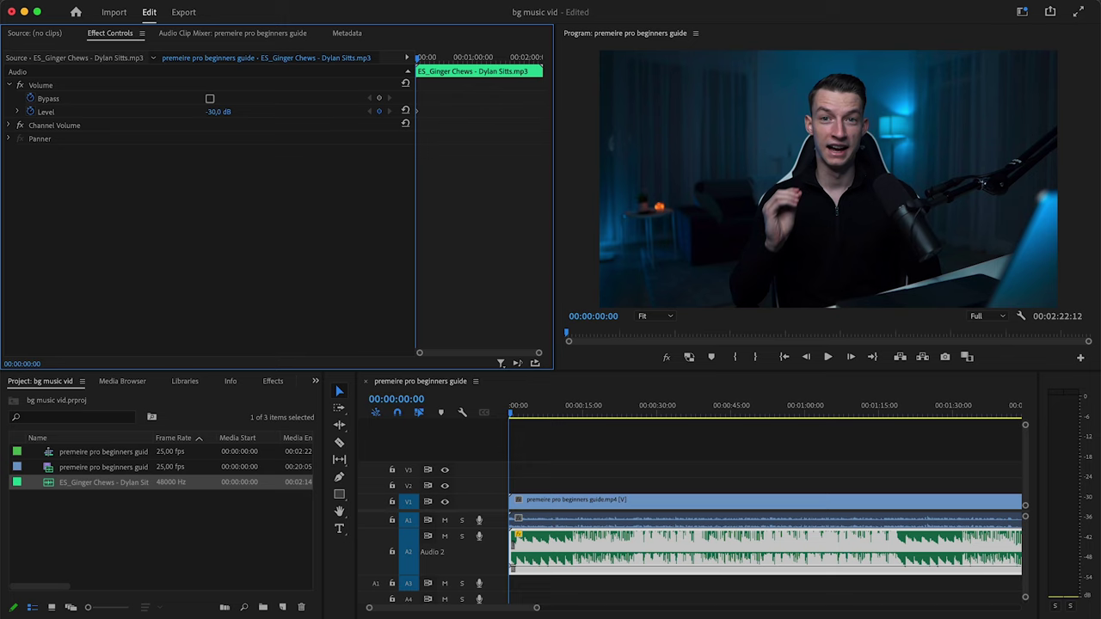
key("minus")
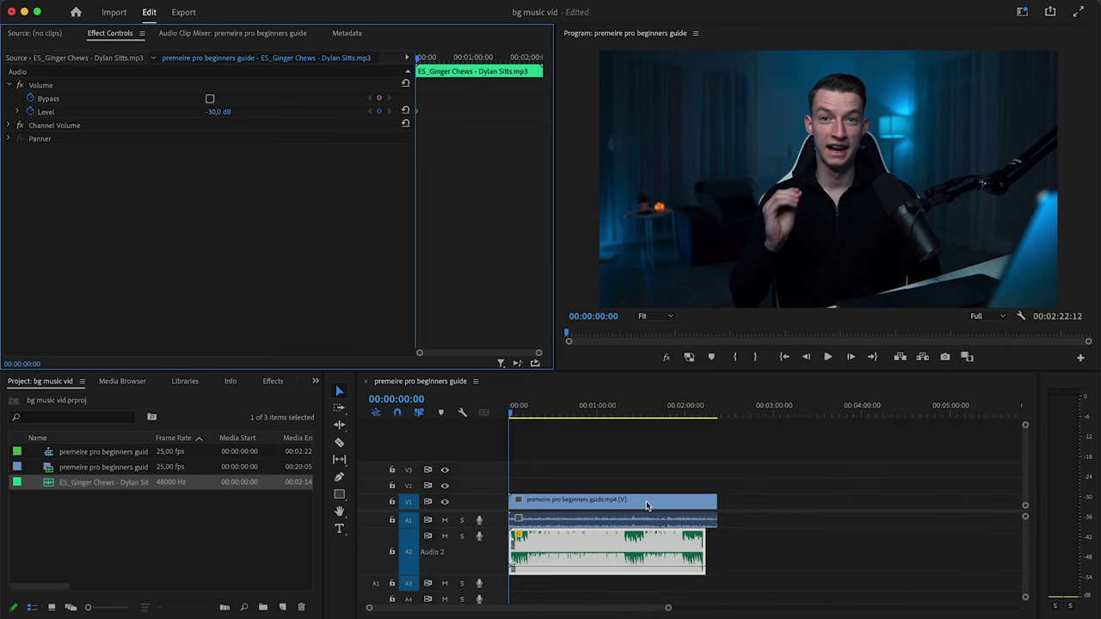
Fit the whole sequence in the timeline, showing the music ending before the video.
key("equal")
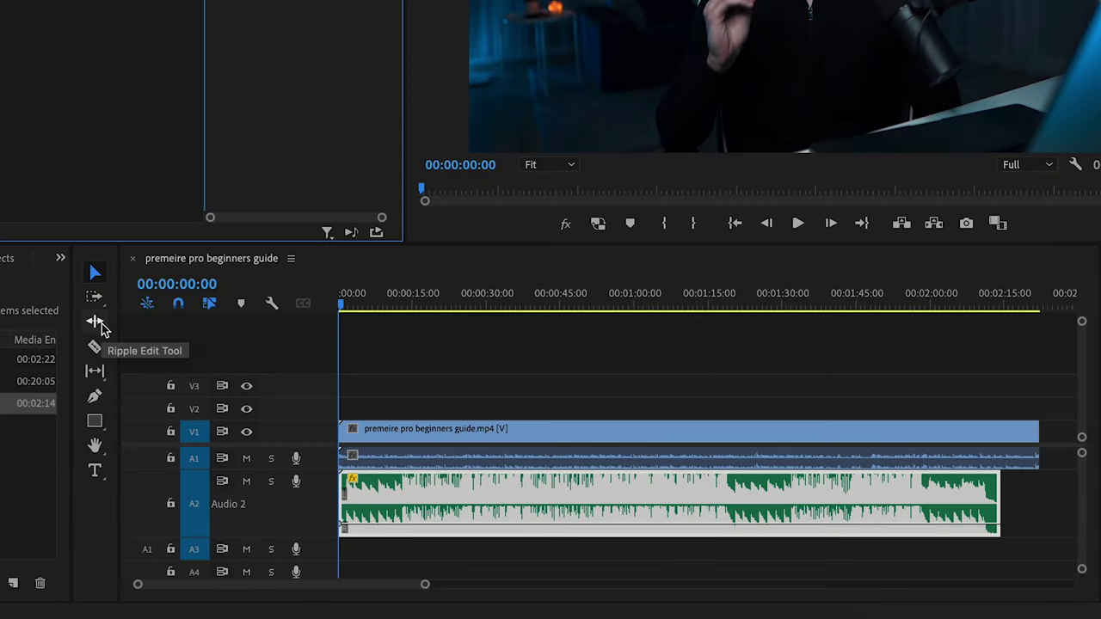
Remix the music clip with the Remix Tool to 00:02:27:16 so it reaches the video's end.
left_click_drag(96, 323, 213, 382)
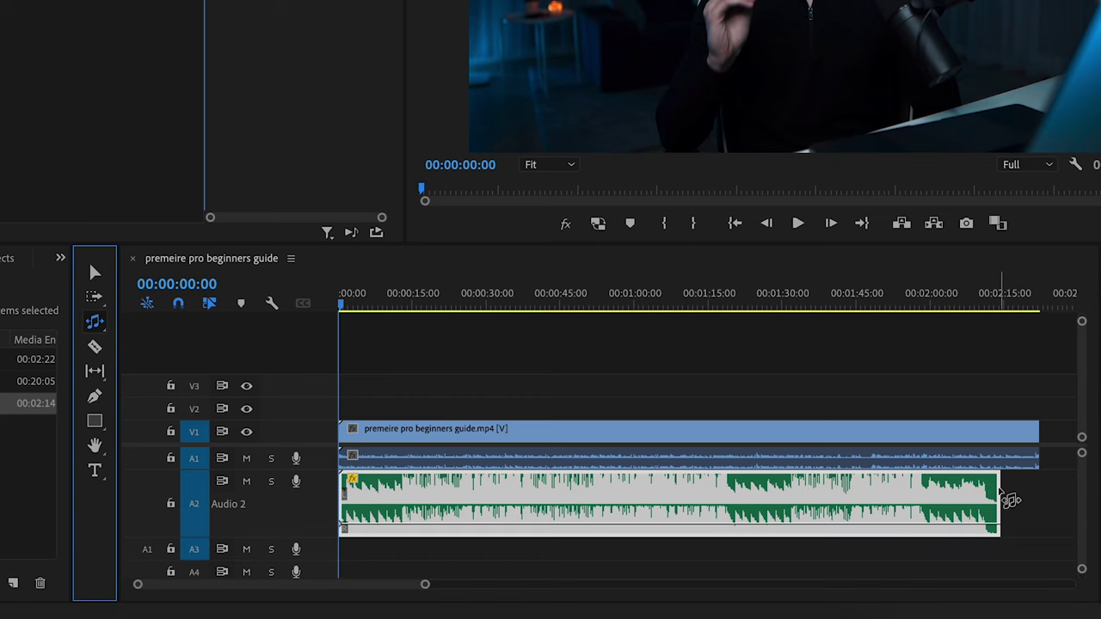
left_click(1000, 493)
left_click_drag(1000, 493, 1045, 506)
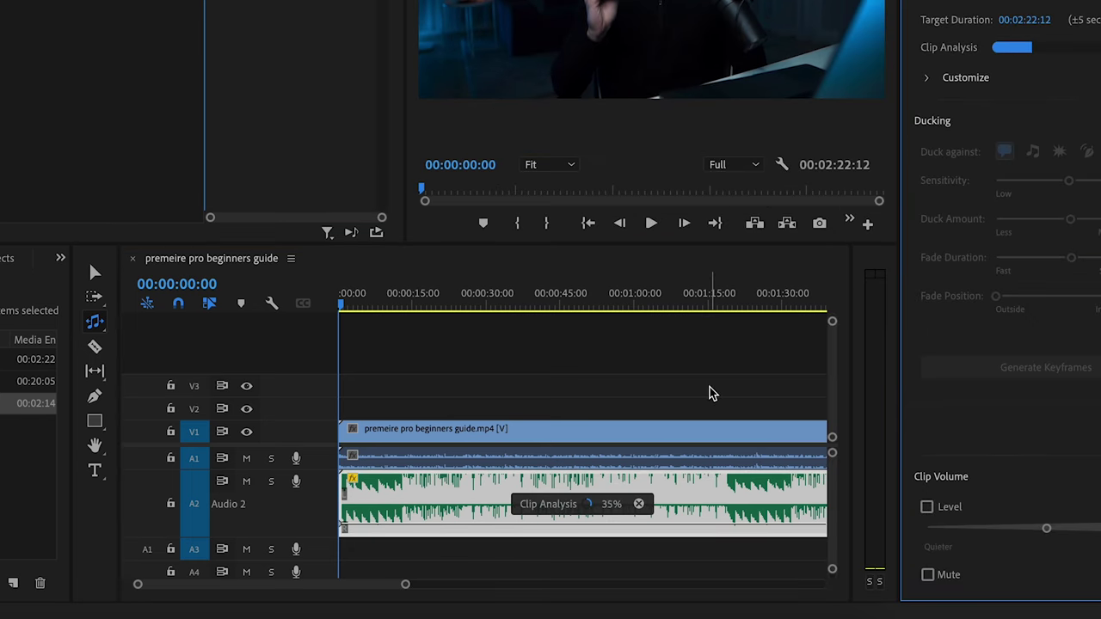
key("minus")
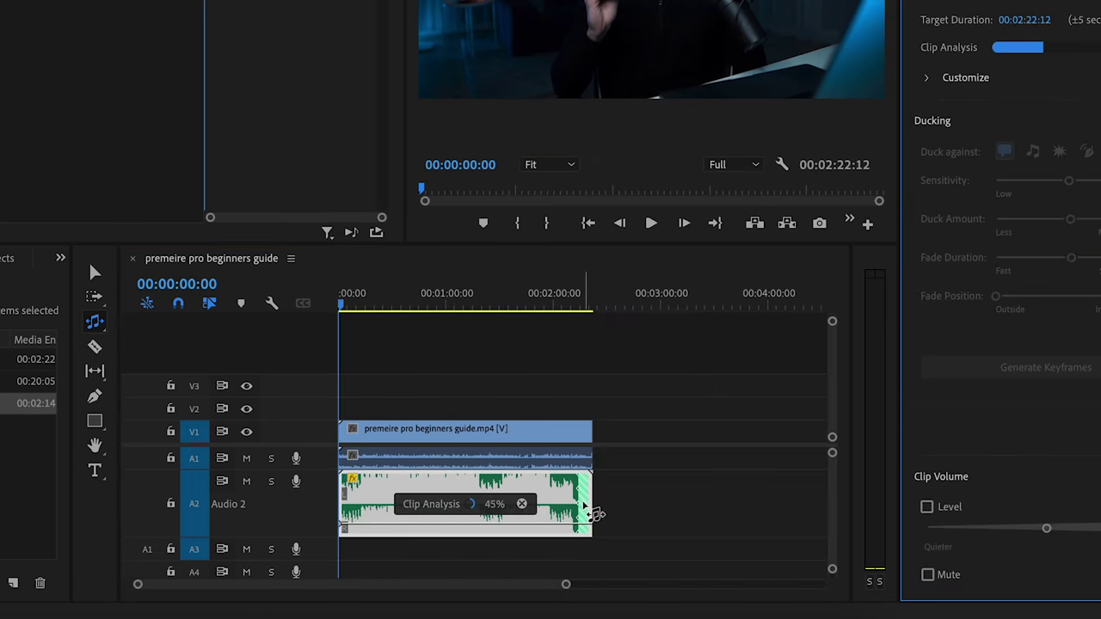
scroll(586, 509, "up", 3)
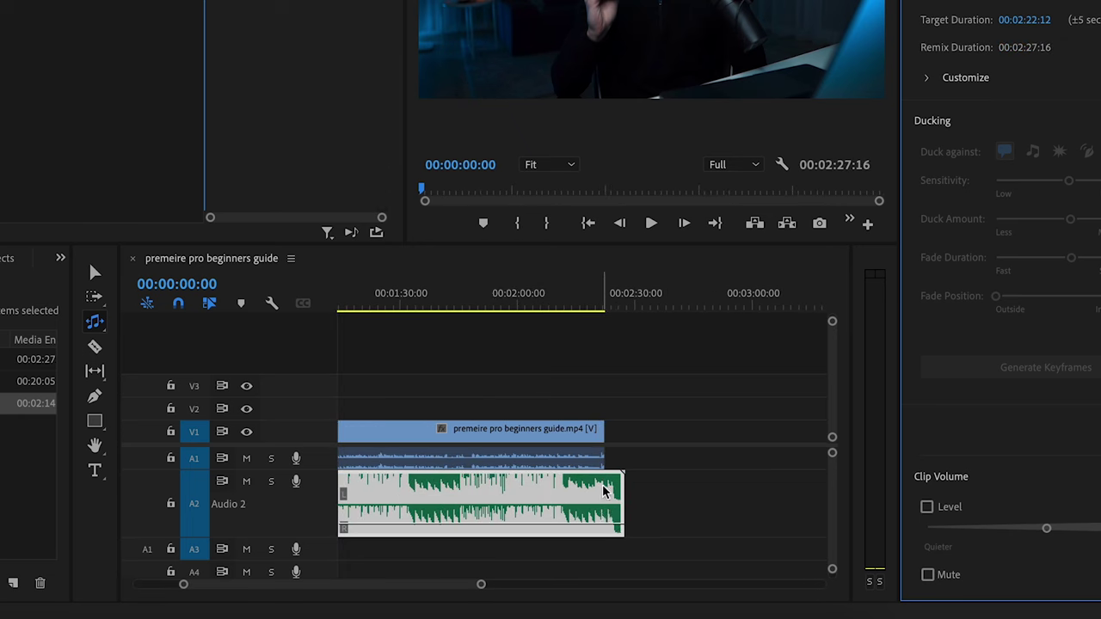
key("backslash")
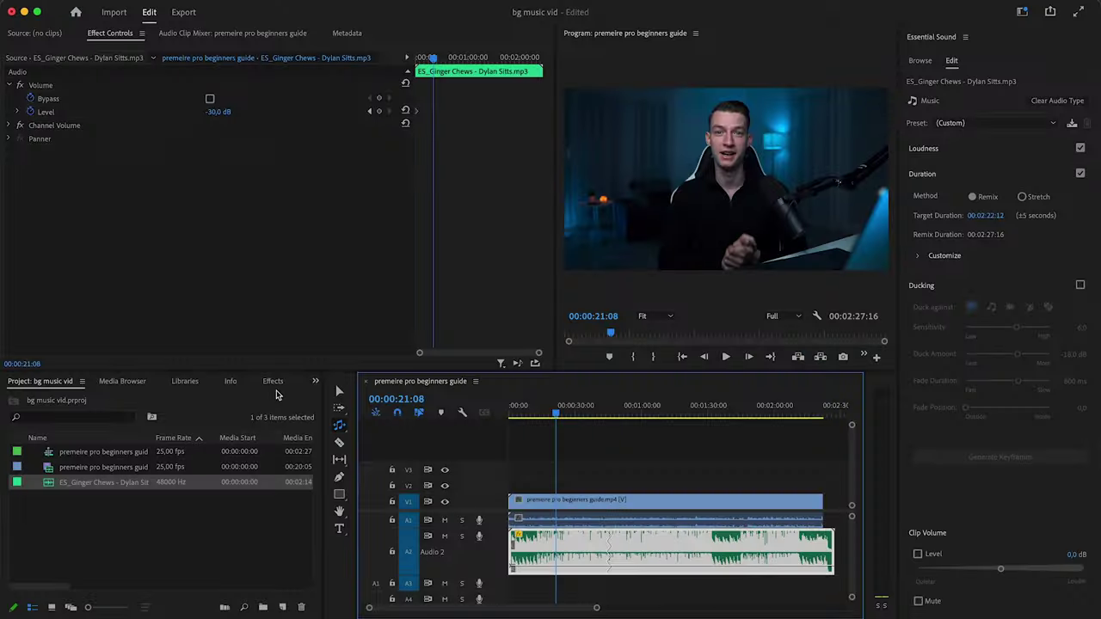
Apply a Constant Gain crossfade to the start of the music clip.
left_click(272, 381)
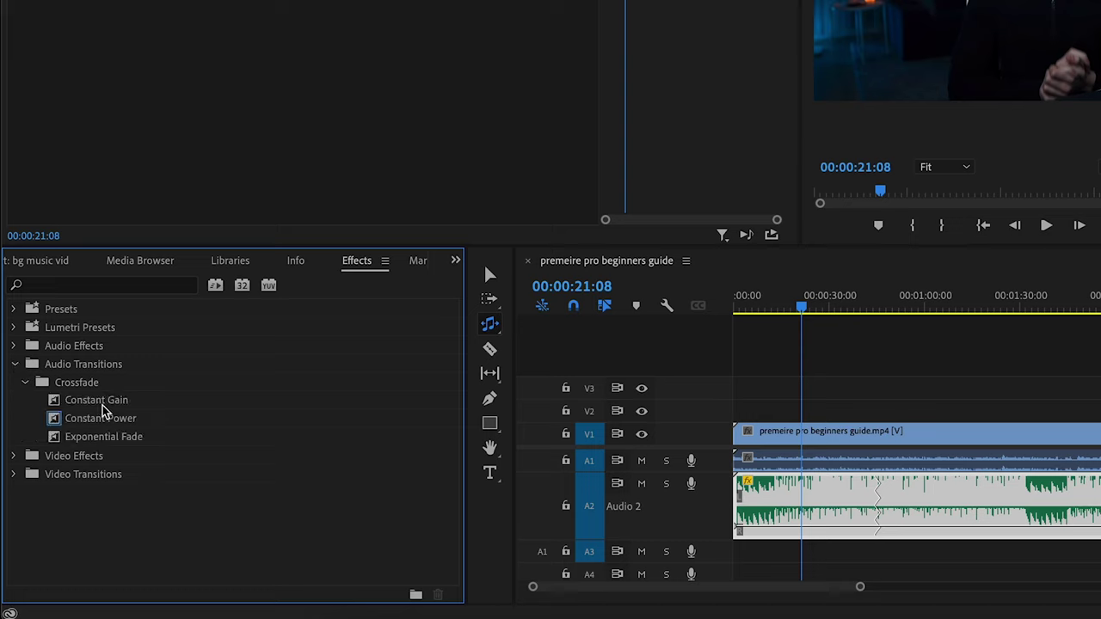
left_click_drag(100, 405, 678, 482)
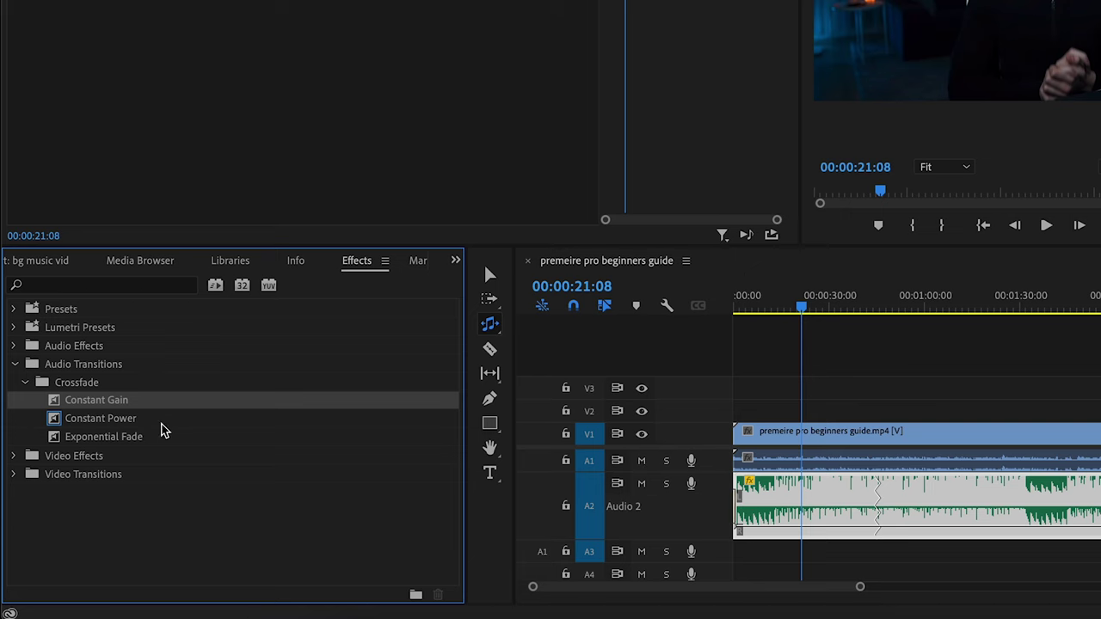
left_click_drag(98, 405, 1015, 521)
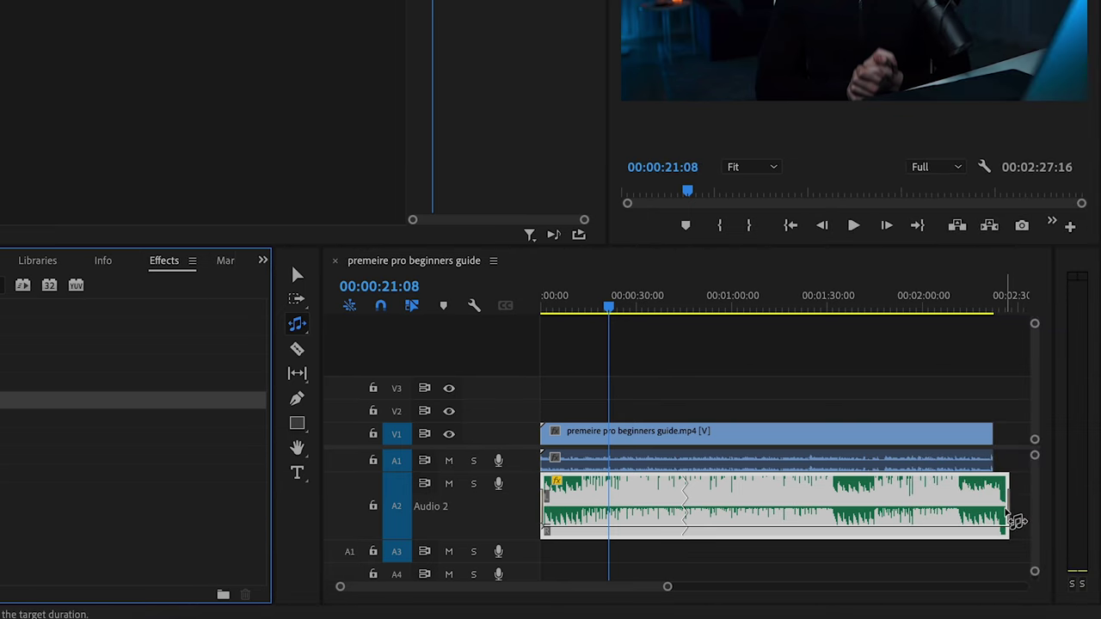
left_click_drag(633, 370, 633, 370)
Lengthen the Constant Gain fade-in to 00:00:01:14 and play it back.
key("backslash")
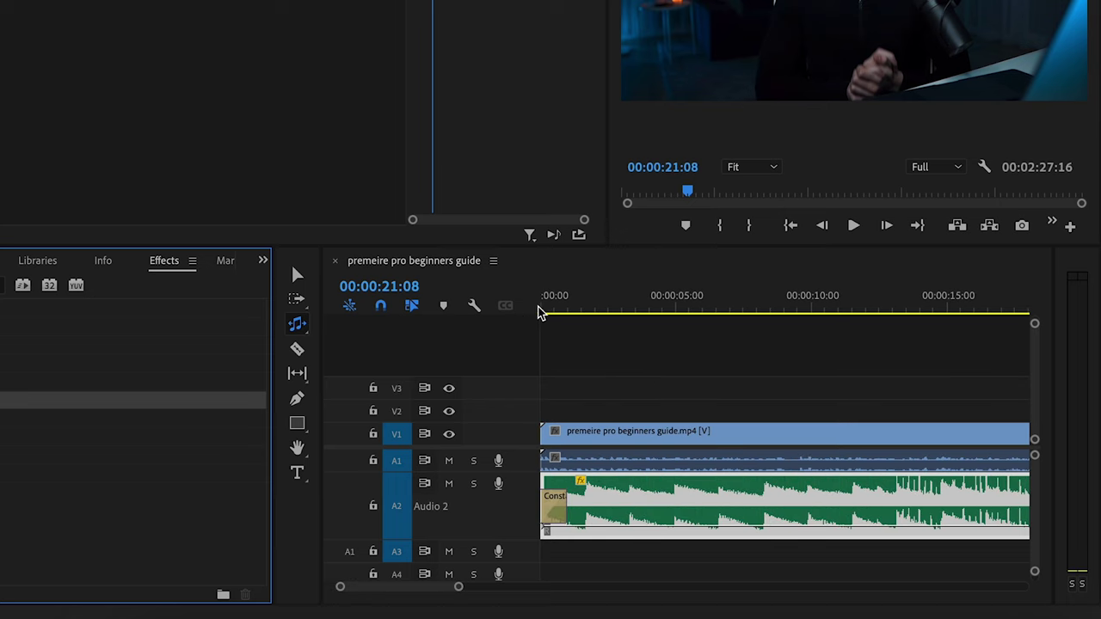
mouse_move(543, 313)
left_mouse_down()
mouse_move(565, 305)
mouse_move(545, 305)
left_mouse_up()
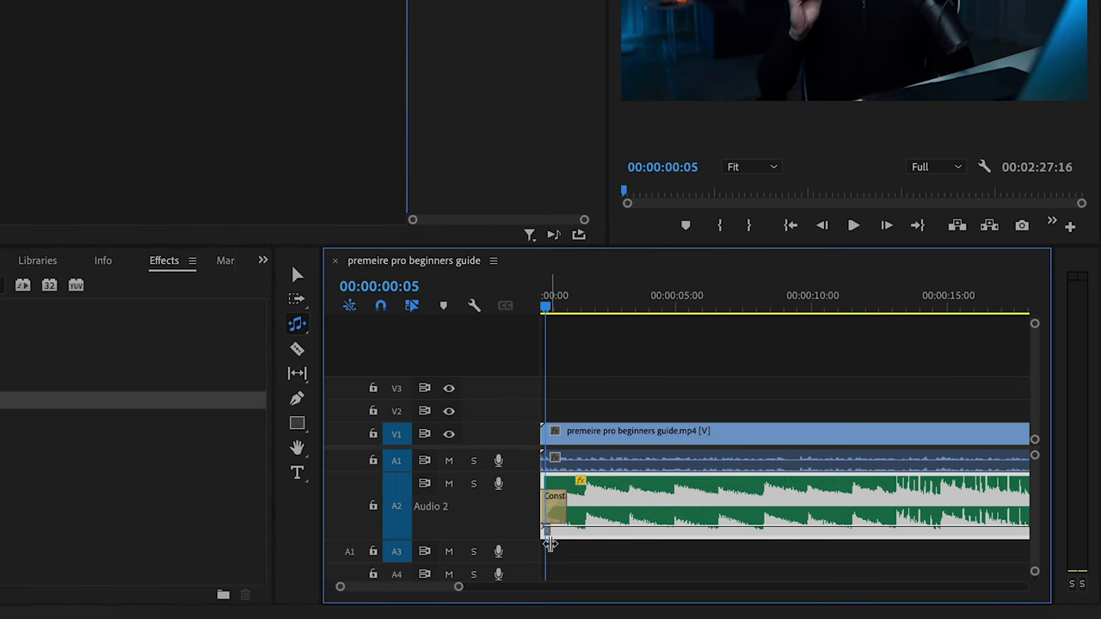
key("v")
left_click(555, 499)
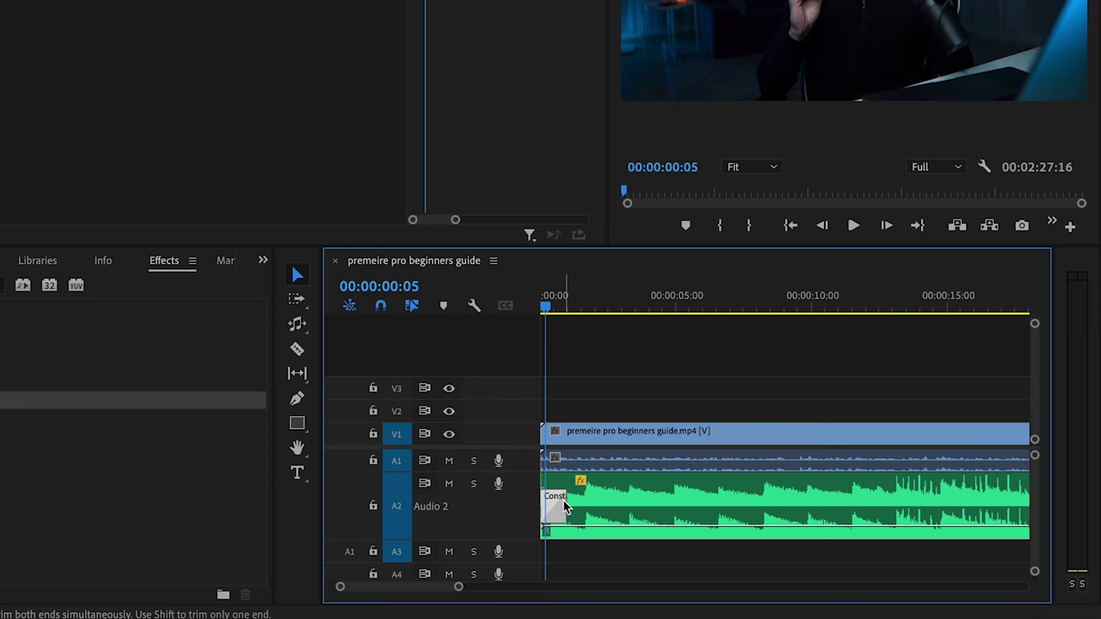
left_click_drag(566, 506, 608, 500)
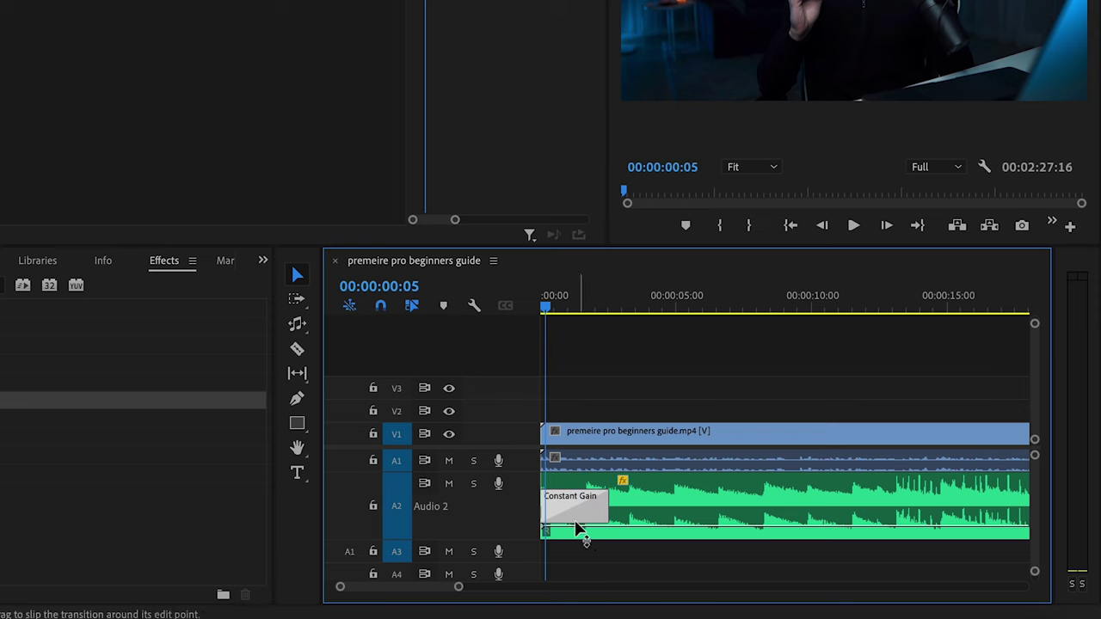
key("space")
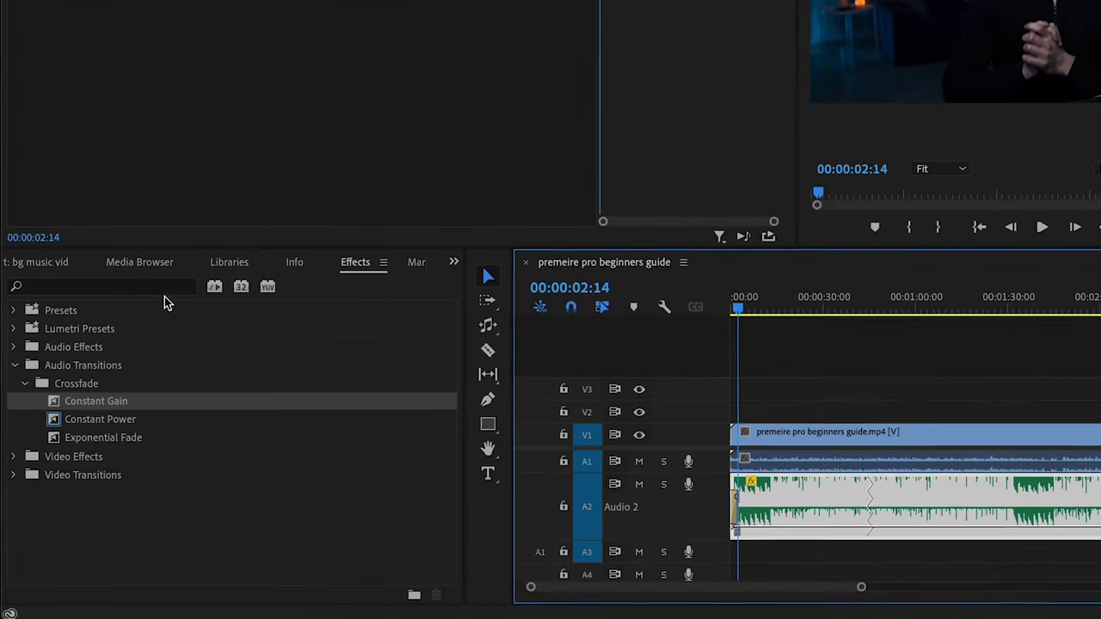
Apply the Lowpass effect to the A2 music clip with its cutoff at 1495 Hz.
left_click(85, 398)
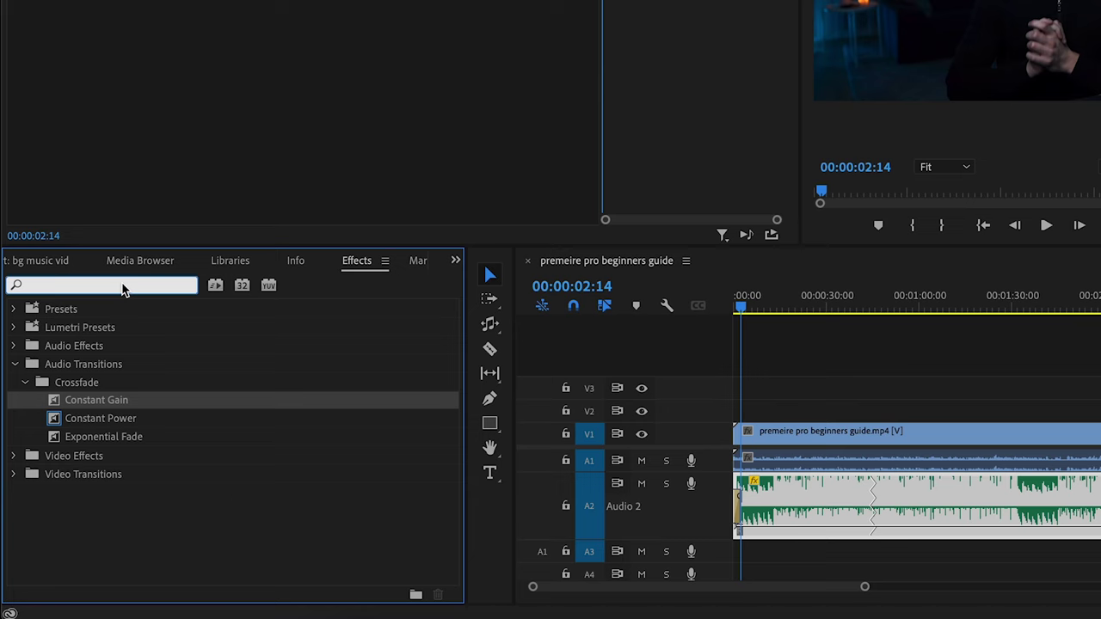
type("lowpass")
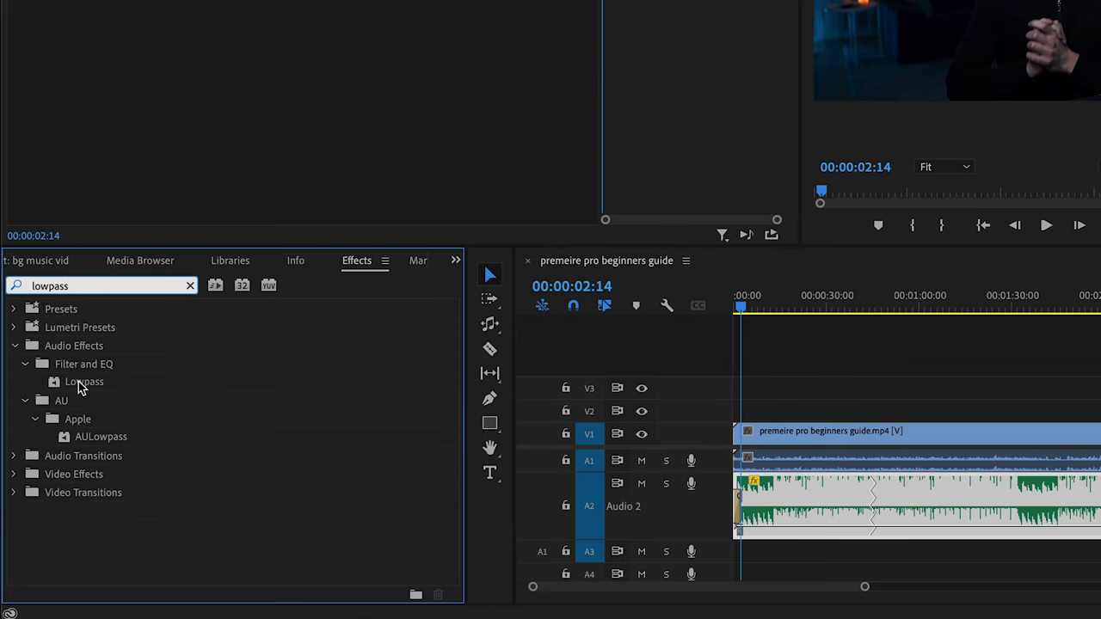
left_click_drag(77, 387, 941, 498)
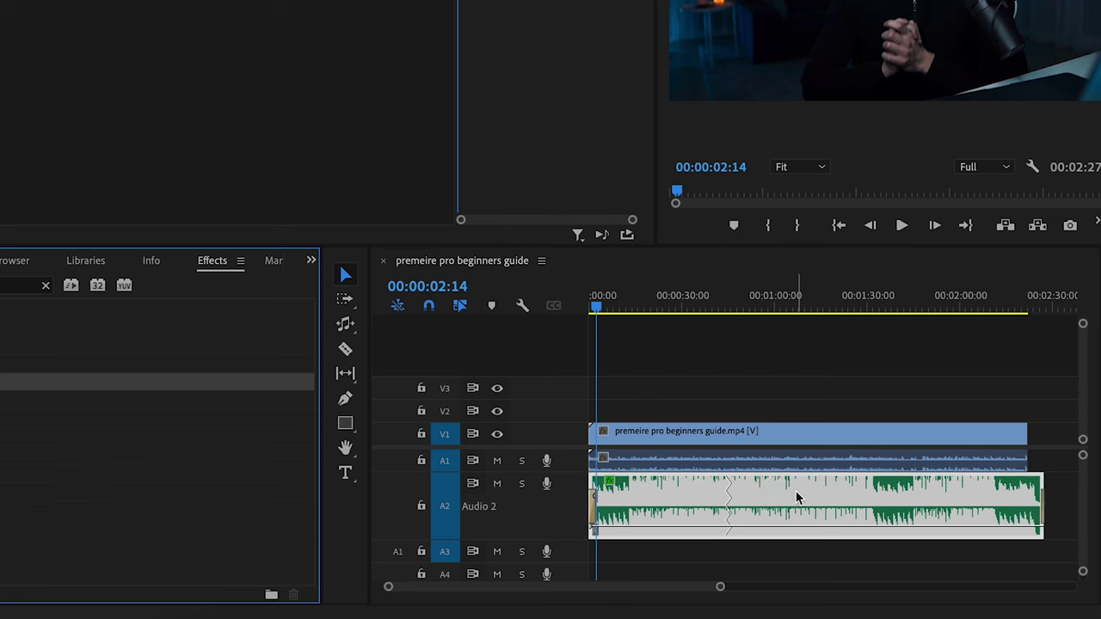
left_click_drag(797, 497, 797, 498)
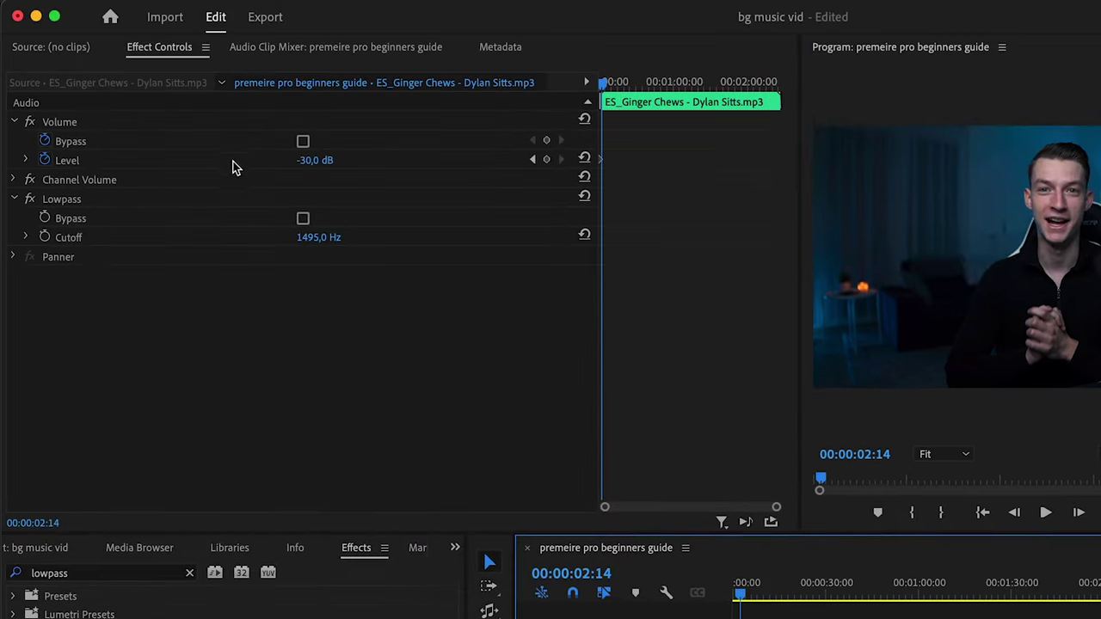
left_click(62, 200)
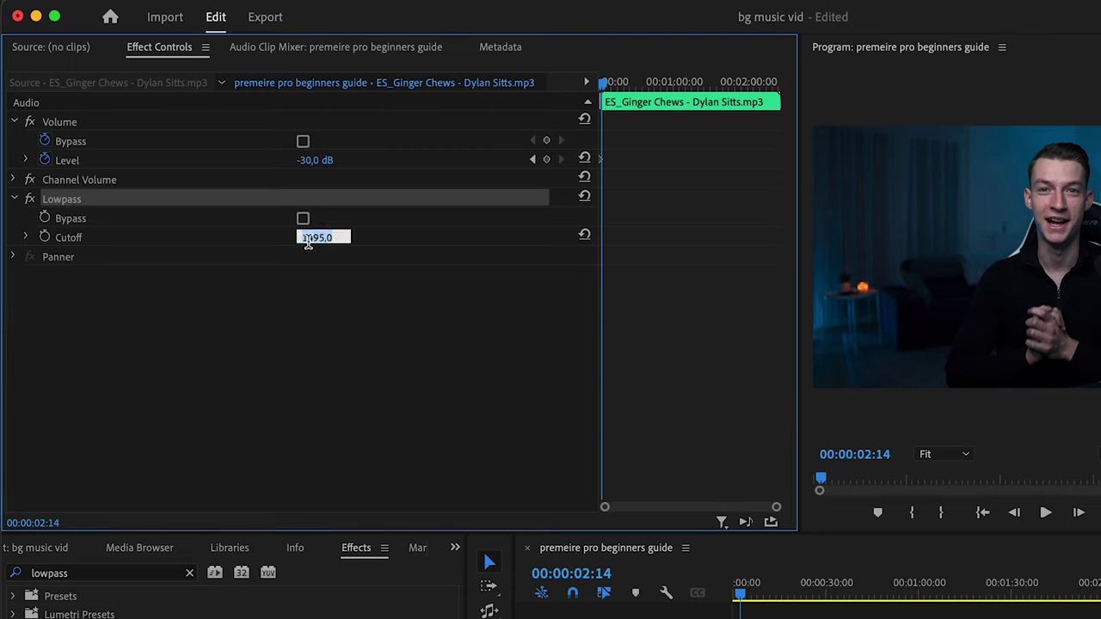
left_click(381, 245)
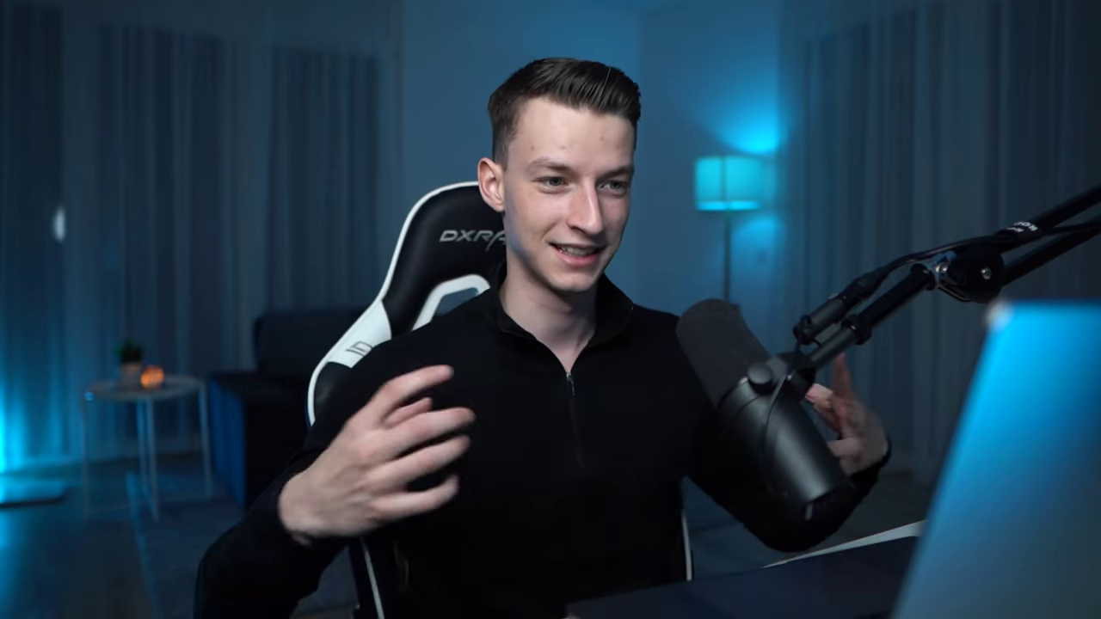